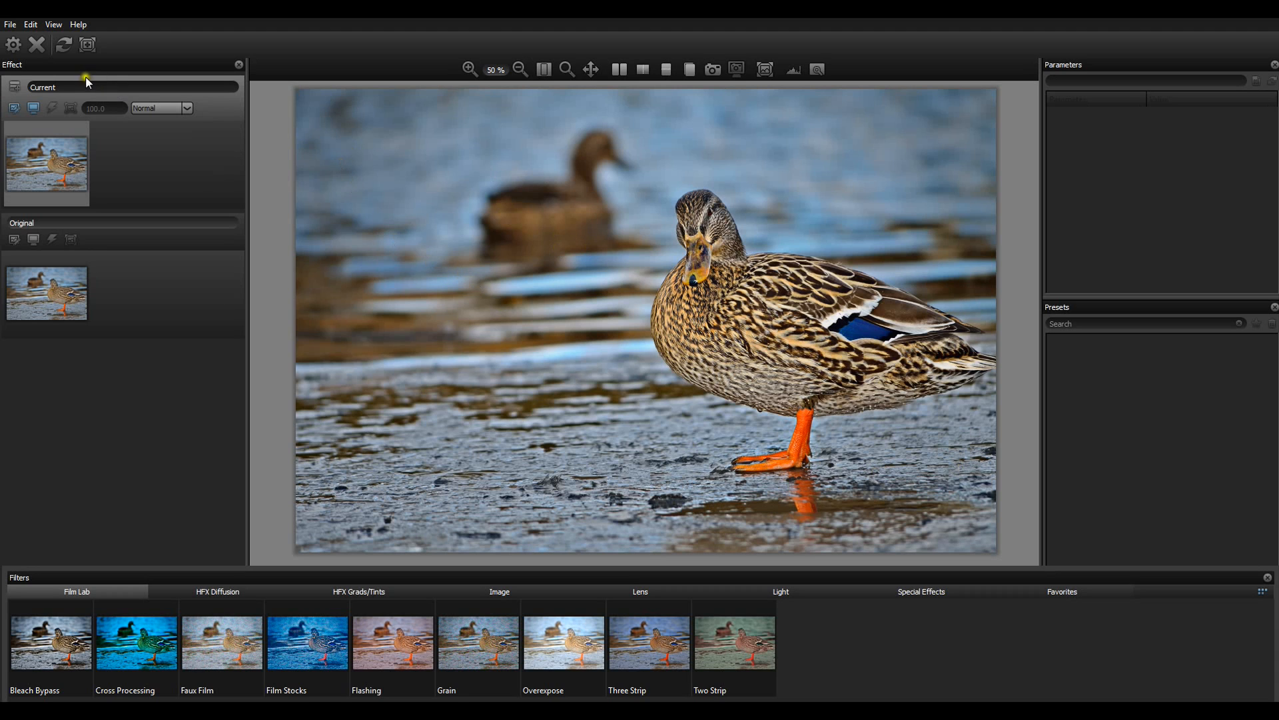
Step: Add a stroke-based mask to the current effect
{"action": "left_click", "coordinate": [158, 141]}
{"action": "left_click", "coordinate": [88, 44]}
{"action": "left_click", "coordinate": [117, 153]}
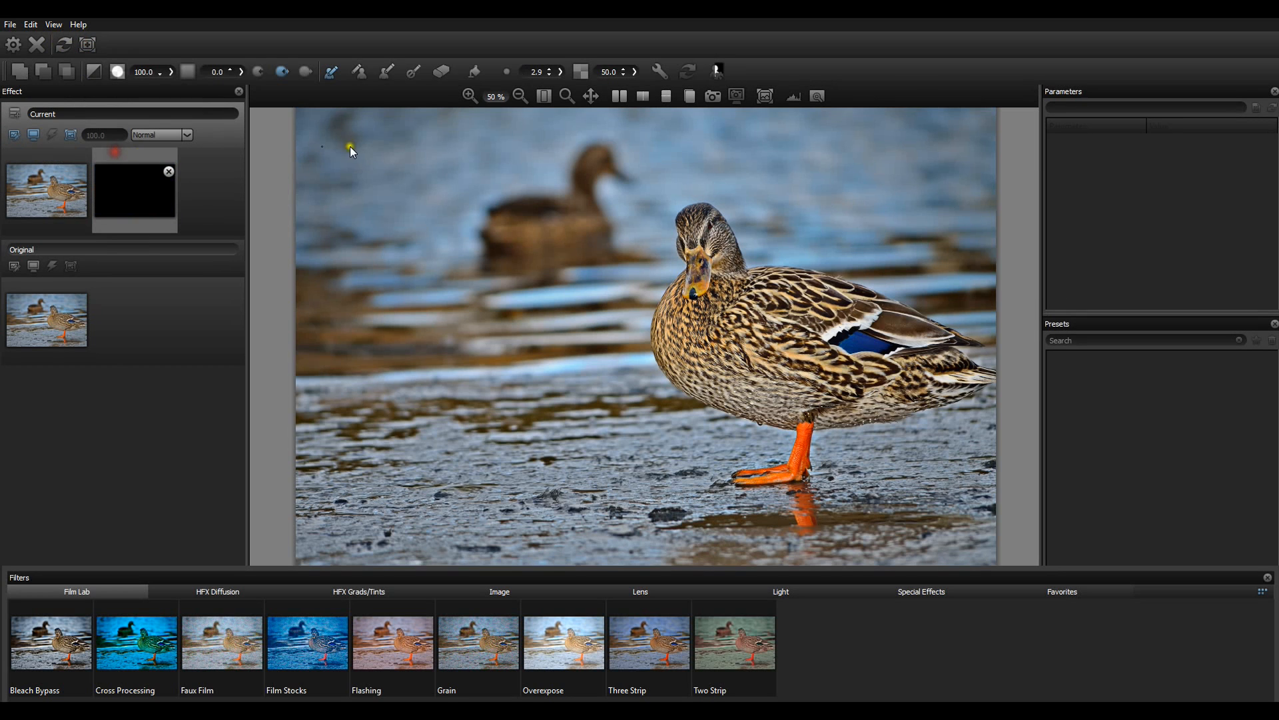
Step: Mark the front of the duck as foreground with strokes along its head, breast and belly and down the orange leg
{"action": "scroll", "coordinate": [717, 233], "scroll_direction": "up", "scroll_amount": 1}
{"action": "scroll", "coordinate": [718, 233], "scroll_direction": "up", "scroll_amount": 1}
{"action": "scroll", "coordinate": [730, 195], "scroll_direction": "up", "scroll_amount": 1}
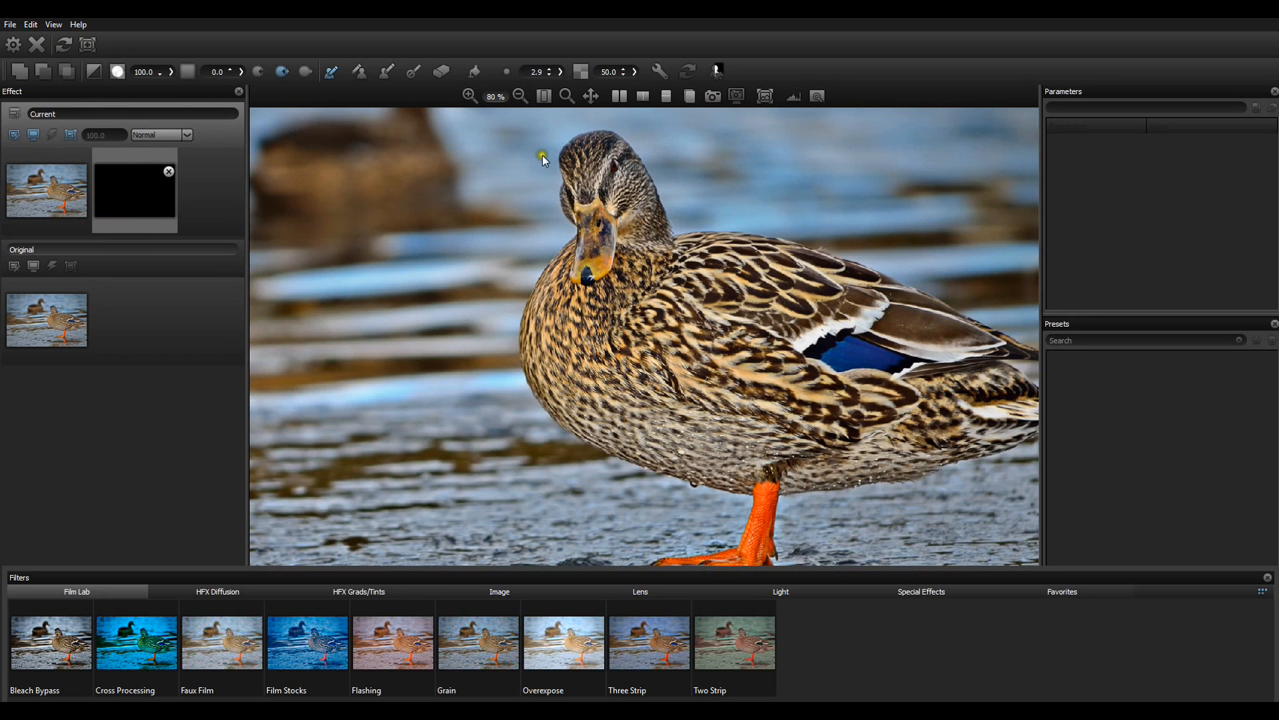
{"action": "left_click_drag", "start_coordinate": [568, 177], "coordinate": [566, 191]}
{"action": "mouse_move", "coordinate": [556, 266]}
{"action": "left_mouse_down"}
{"action": "mouse_move", "coordinate": [531, 324]}
{"action": "mouse_move", "coordinate": [538, 371]}
{"action": "mouse_move", "coordinate": [570, 419]}
{"action": "mouse_move", "coordinate": [621, 444]}
{"action": "left_mouse_up"}
{"action": "left_click_drag", "start_coordinate": [731, 477], "coordinate": [761, 487]}
{"action": "left_click_drag", "start_coordinate": [755, 545], "coordinate": [746, 553]}
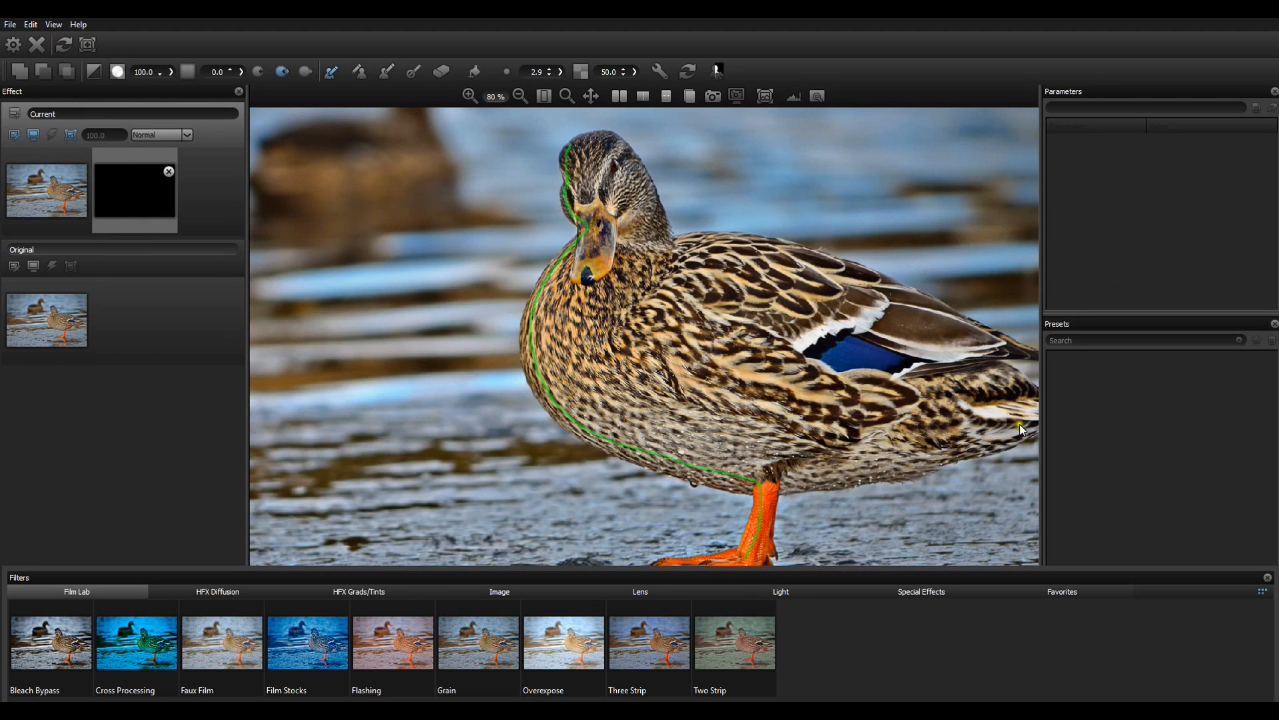
Step: Draw foreground strokes along the duck's rear underside, back and the top and rear of its head
{"action": "mouse_move", "coordinate": [1034, 426]}
{"action": "left_mouse_down"}
{"action": "mouse_move", "coordinate": [1051, 446]}
{"action": "mouse_move", "coordinate": [826, 486]}
{"action": "mouse_move", "coordinate": [769, 511]}
{"action": "left_mouse_up"}
{"action": "left_click_drag", "start_coordinate": [1026, 353], "coordinate": [981, 334]}
{"action": "mouse_move", "coordinate": [909, 302]}
{"action": "left_mouse_down"}
{"action": "mouse_move", "coordinate": [767, 248]}
{"action": "mouse_move", "coordinate": [666, 238]}
{"action": "left_mouse_up"}
{"action": "left_click_drag", "start_coordinate": [568, 147], "coordinate": [572, 151]}
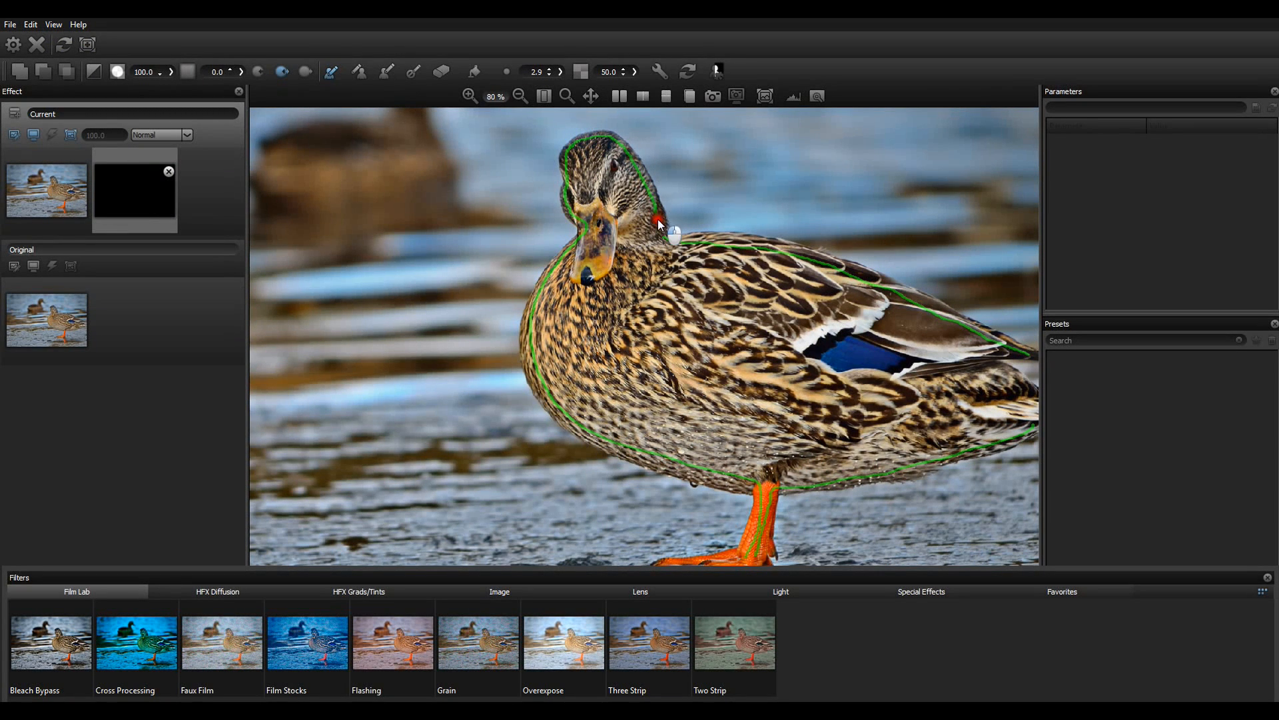
Step: Mark the foot, leg reflection, beak and inner body of the duck with foreground strokes
{"action": "scroll", "coordinate": [683, 252], "scroll_direction": "down", "scroll_amount": 3}
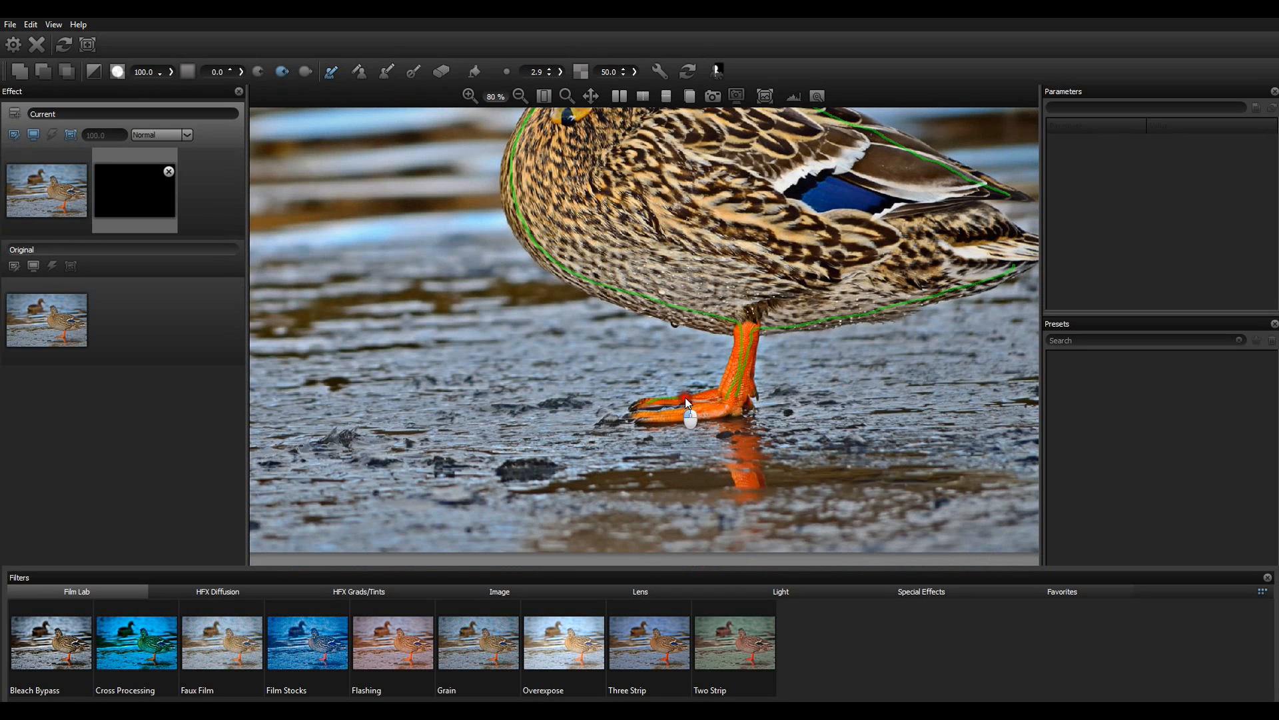
{"action": "mouse_move", "coordinate": [689, 411]}
{"action": "left_mouse_down"}
{"action": "mouse_move", "coordinate": [729, 403]}
{"action": "mouse_move", "coordinate": [754, 332]}
{"action": "mouse_move", "coordinate": [740, 402]}
{"action": "left_mouse_up"}
{"action": "left_click_drag", "start_coordinate": [699, 329], "coordinate": [691, 420]}
{"action": "mouse_move", "coordinate": [624, 219]}
{"action": "left_mouse_down"}
{"action": "mouse_move", "coordinate": [834, 265]}
{"action": "mouse_move", "coordinate": [773, 310]}
{"action": "mouse_move", "coordinate": [569, 198]}
{"action": "mouse_move", "coordinate": [588, 128]}
{"action": "left_mouse_up"}
Step: Draw background strokes just outside the duck's breast, belly, leg, foot, reflection and lower tail edge
{"action": "left_click", "coordinate": [362, 73]}
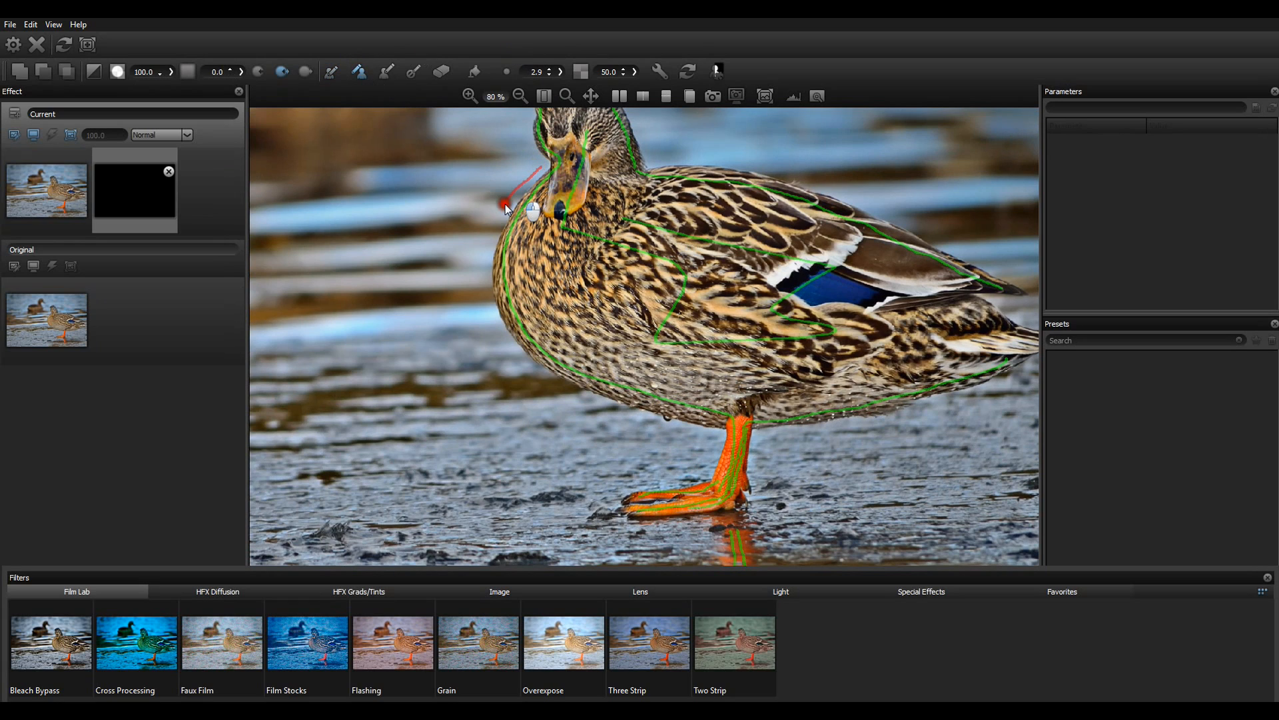
{"action": "mouse_move", "coordinate": [483, 265]}
{"action": "left_mouse_down"}
{"action": "mouse_move", "coordinate": [523, 362]}
{"action": "mouse_move", "coordinate": [578, 391]}
{"action": "left_mouse_up"}
{"action": "left_click_drag", "start_coordinate": [707, 435], "coordinate": [717, 452]}
{"action": "left_click_drag", "start_coordinate": [647, 482], "coordinate": [613, 493]}
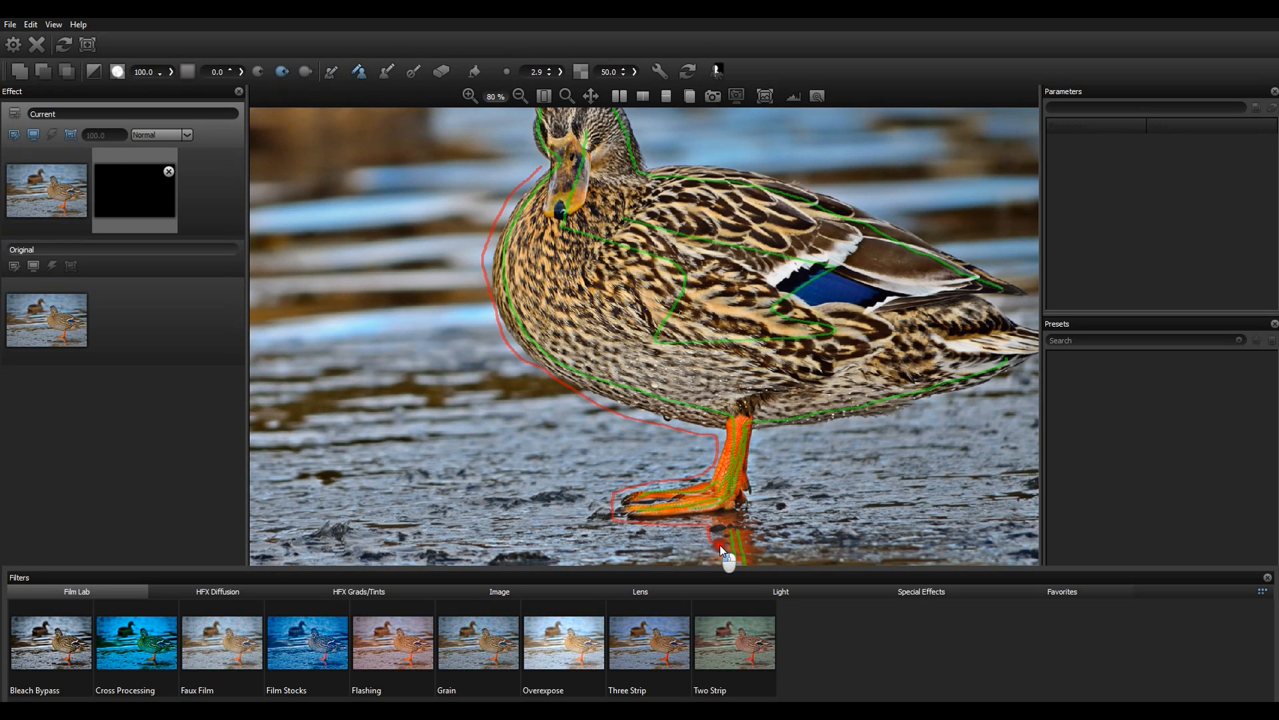
{"action": "mouse_move", "coordinate": [692, 526]}
{"action": "left_mouse_down"}
{"action": "mouse_move", "coordinate": [695, 458]}
{"action": "mouse_move", "coordinate": [686, 465]}
{"action": "mouse_move", "coordinate": [691, 475]}
{"action": "mouse_move", "coordinate": [707, 455]}
{"action": "mouse_move", "coordinate": [716, 507]}
{"action": "mouse_move", "coordinate": [730, 523]}
{"action": "mouse_move", "coordinate": [755, 517]}
{"action": "mouse_move", "coordinate": [755, 343]}
{"action": "mouse_move", "coordinate": [909, 323]}
{"action": "left_mouse_up"}
{"action": "left_click_drag", "start_coordinate": [1013, 281], "coordinate": [1035, 265]}
{"action": "left_click_drag", "start_coordinate": [996, 206], "coordinate": [837, 266]}
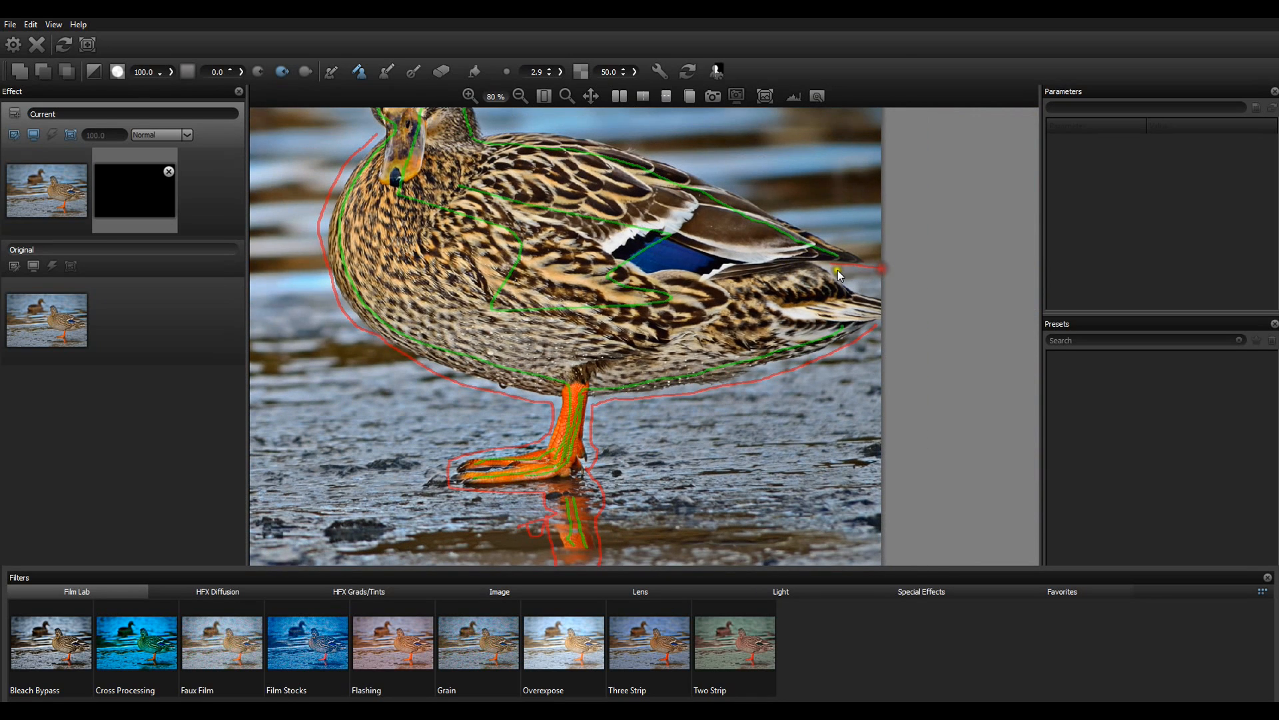
Step: Complete the background outline around the duck's upper tail, head and back
{"action": "left_click", "coordinate": [830, 263]}
{"action": "left_click_drag", "start_coordinate": [816, 221], "coordinate": [765, 197]}
{"action": "left_click_drag", "start_coordinate": [560, 244], "coordinate": [759, 357]}
{"action": "left_click", "coordinate": [575, 243]}
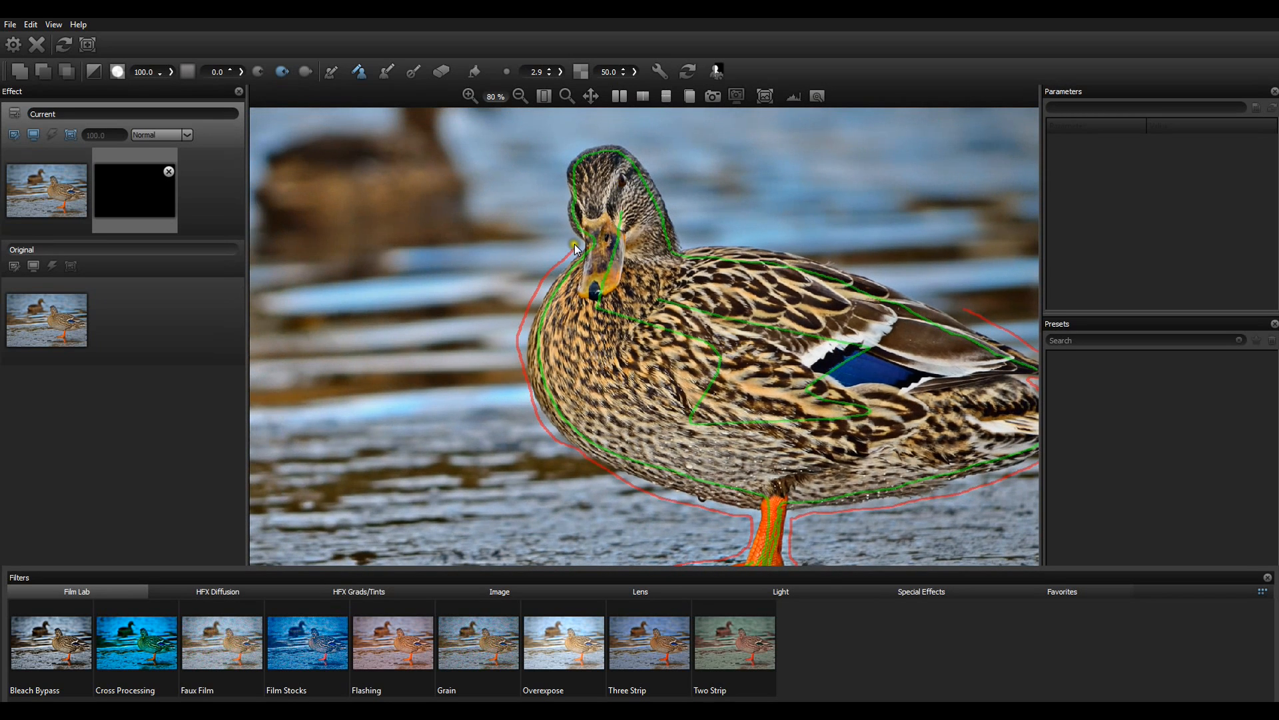
{"action": "mouse_move", "coordinate": [556, 176]}
{"action": "left_mouse_down"}
{"action": "mouse_move", "coordinate": [564, 149]}
{"action": "mouse_move", "coordinate": [592, 146]}
{"action": "left_mouse_up"}
{"action": "mouse_move", "coordinate": [685, 236]}
{"action": "left_mouse_down"}
{"action": "mouse_move", "coordinate": [793, 241]}
{"action": "mouse_move", "coordinate": [847, 265]}
{"action": "left_mouse_up"}
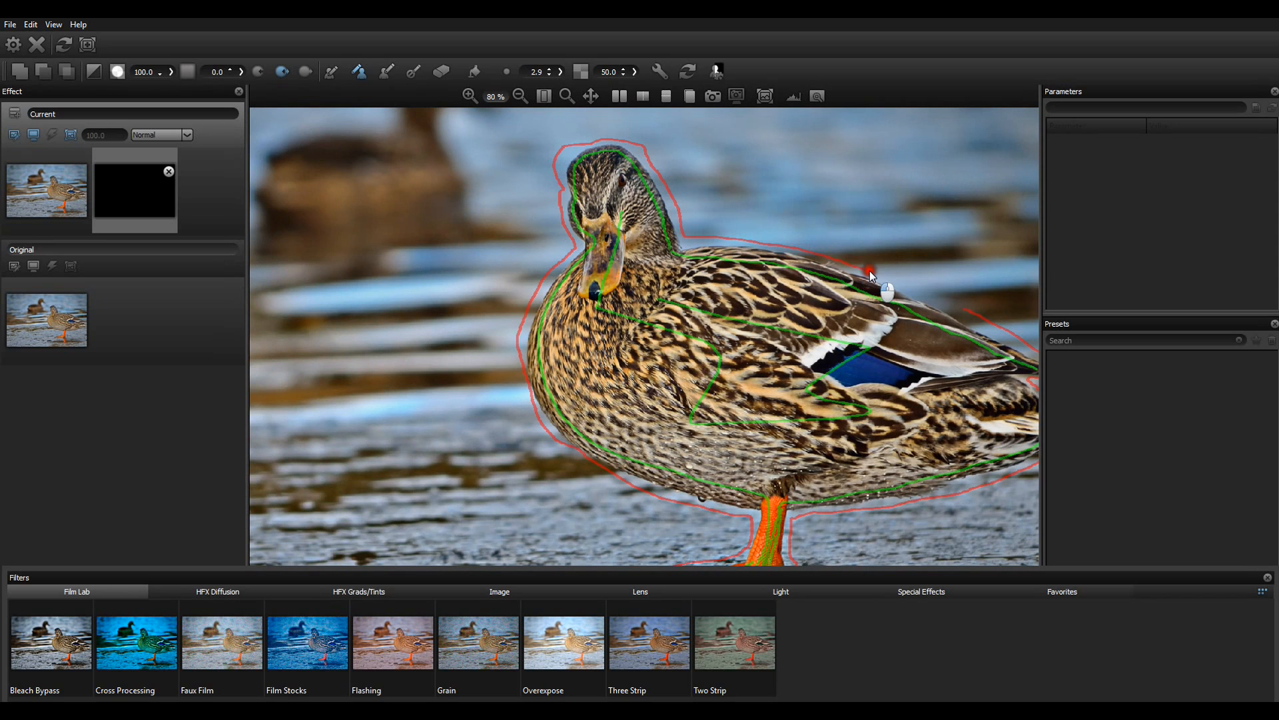
{"action": "left_click_drag", "start_coordinate": [806, 374], "coordinate": [763, 283]}
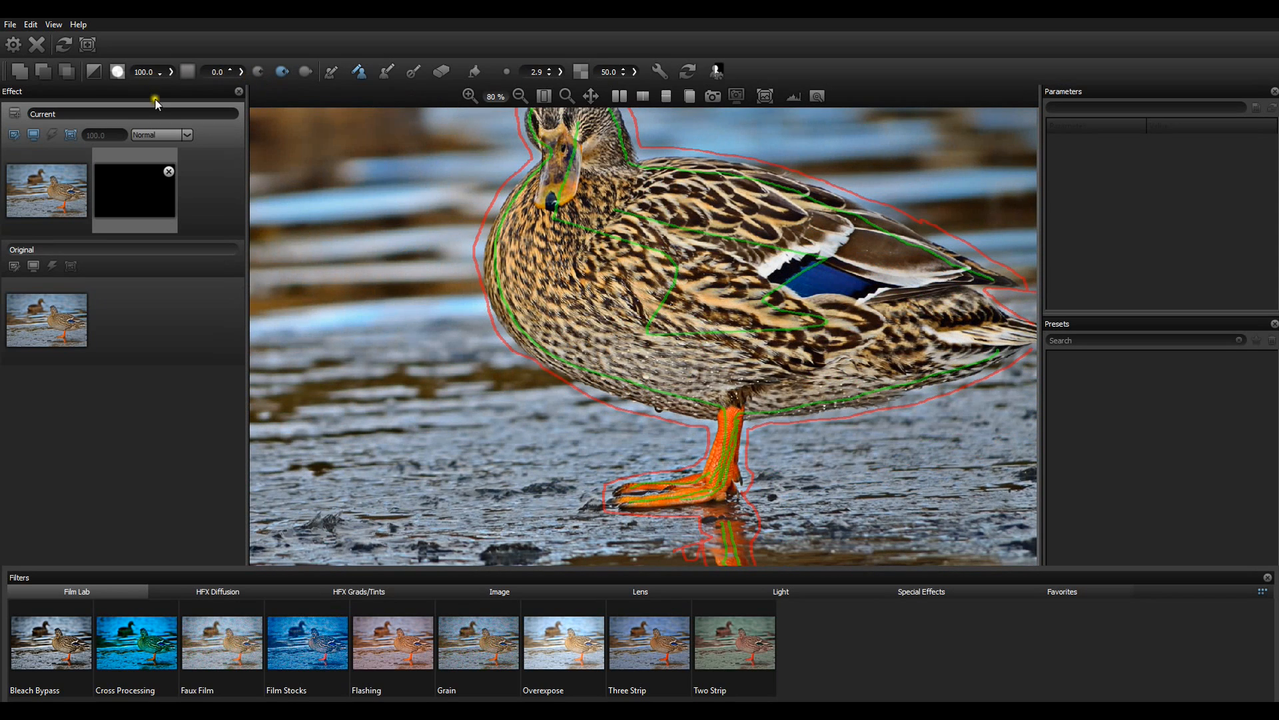
Step: Generate the duck mask from the foreground and background strokes and return to the effect view
{"action": "left_click", "coordinate": [717, 71]}
{"action": "left_click", "coordinate": [75, 190]}
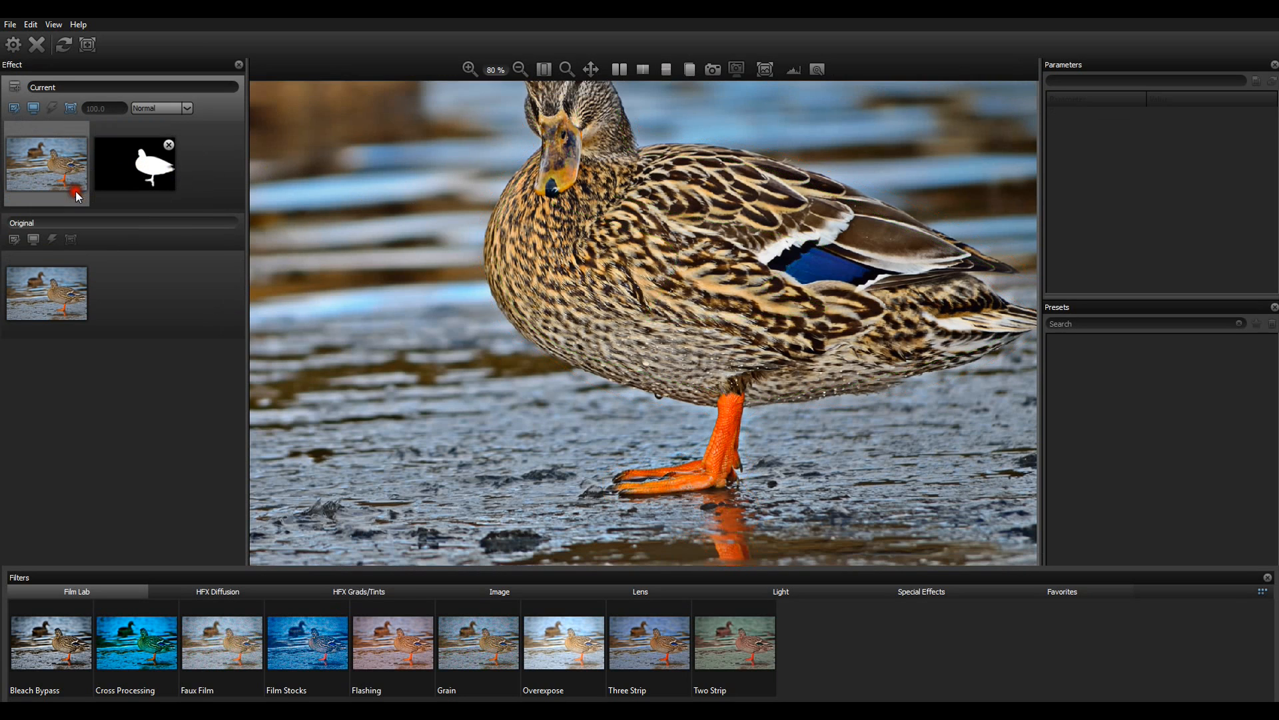
{"action": "scroll", "coordinate": [577, 250], "scroll_direction": "down", "scroll_amount": 1}
{"action": "scroll", "coordinate": [578, 250], "scroll_direction": "down", "scroll_amount": 2}
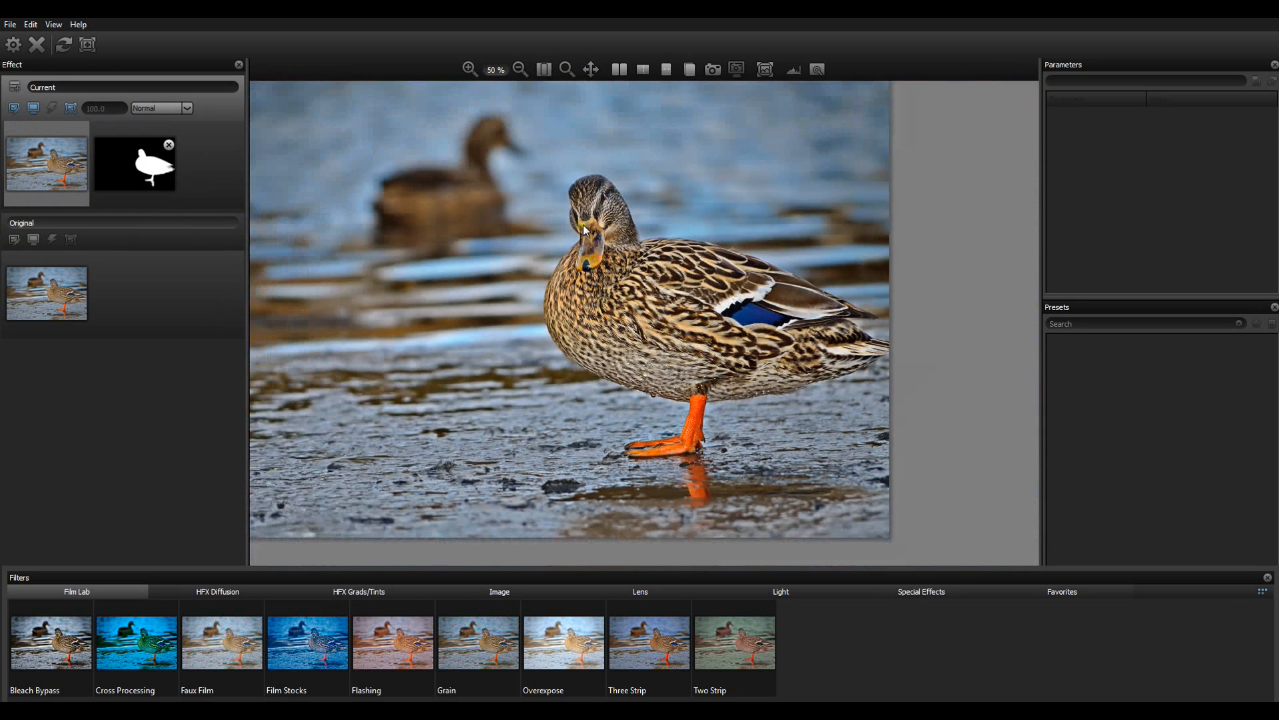
Step: Apply the Film Stocks filter to the masked duck and select the effect layer
{"action": "left_click", "coordinate": [150, 172]}
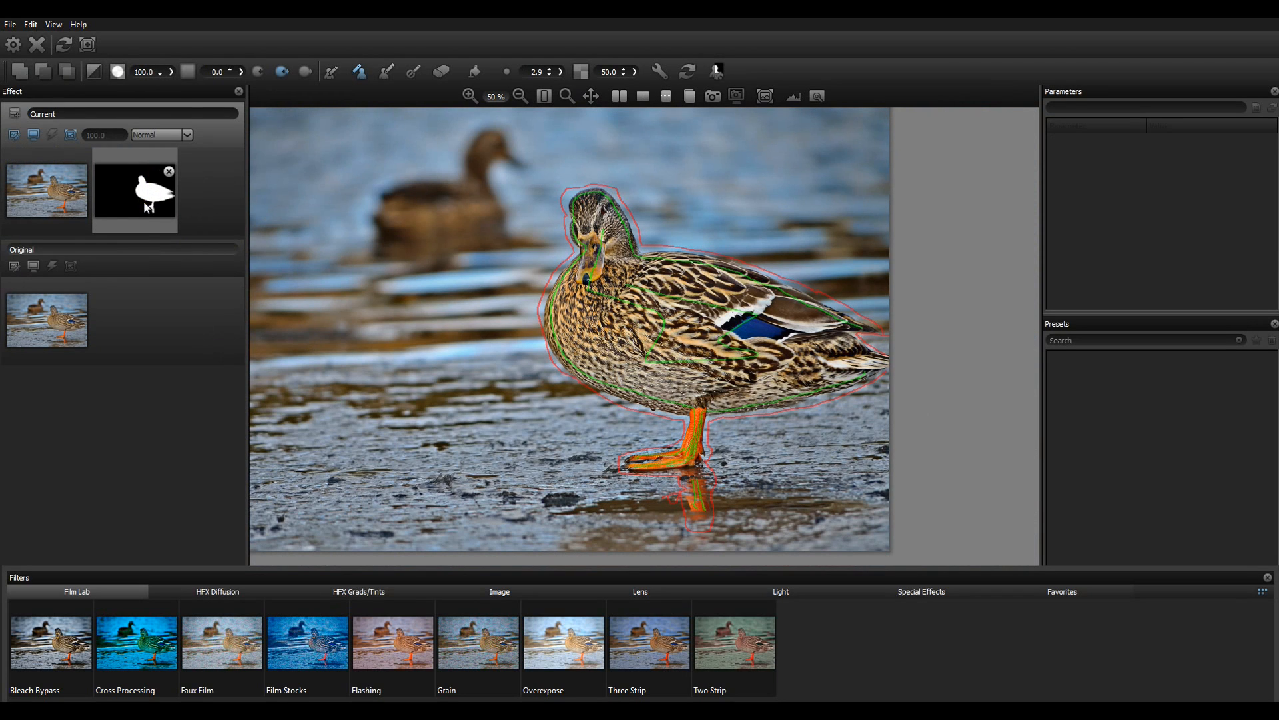
{"action": "left_click", "coordinate": [321, 666]}
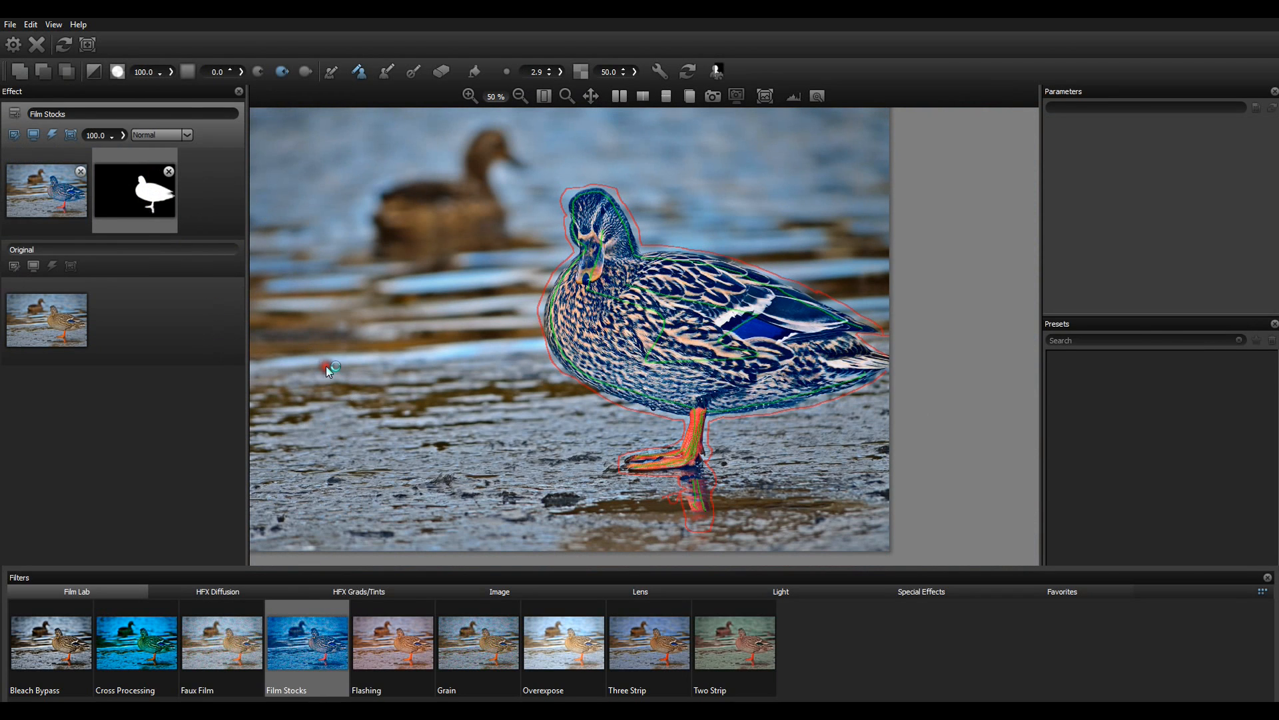
{"action": "left_click", "coordinate": [63, 198]}
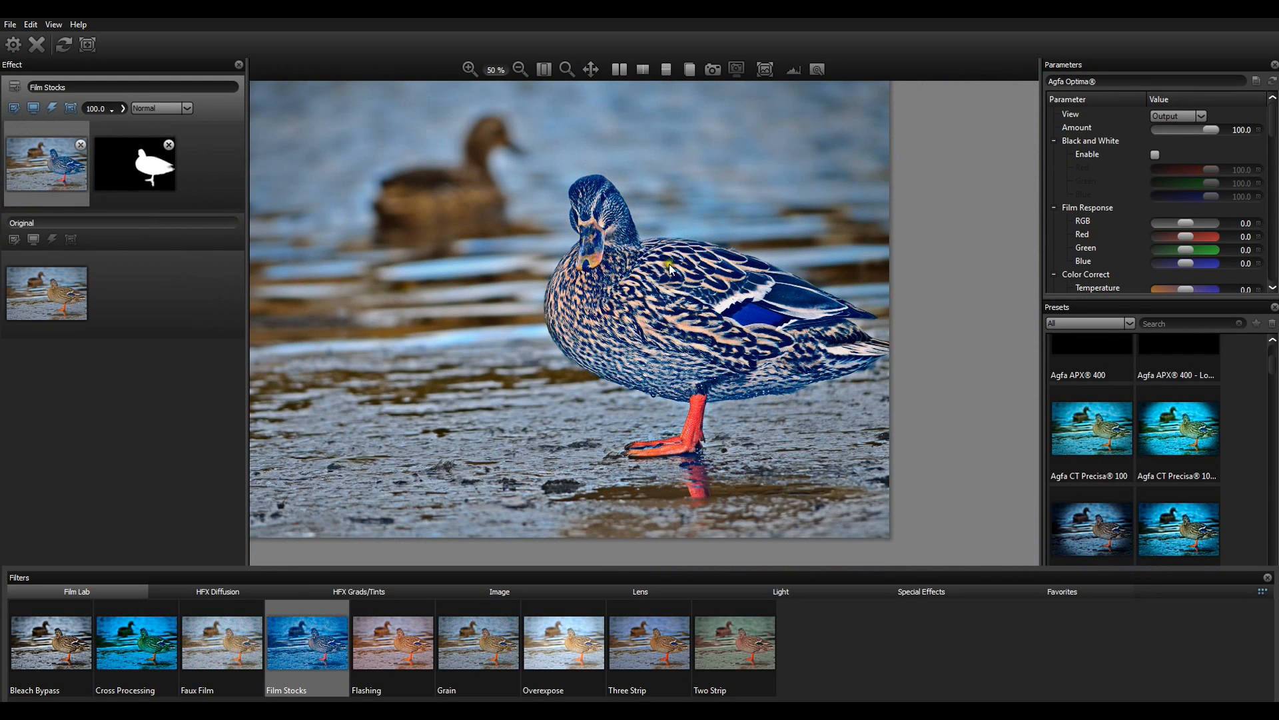
Step: Try the Agfa CT Precisa 100 and Fuji Provia 100F Lo-Fi CP presets on the duck, then apply Fuji Sensia 100 - Lomo LC-A
{"action": "left_click", "coordinate": [1102, 427]}
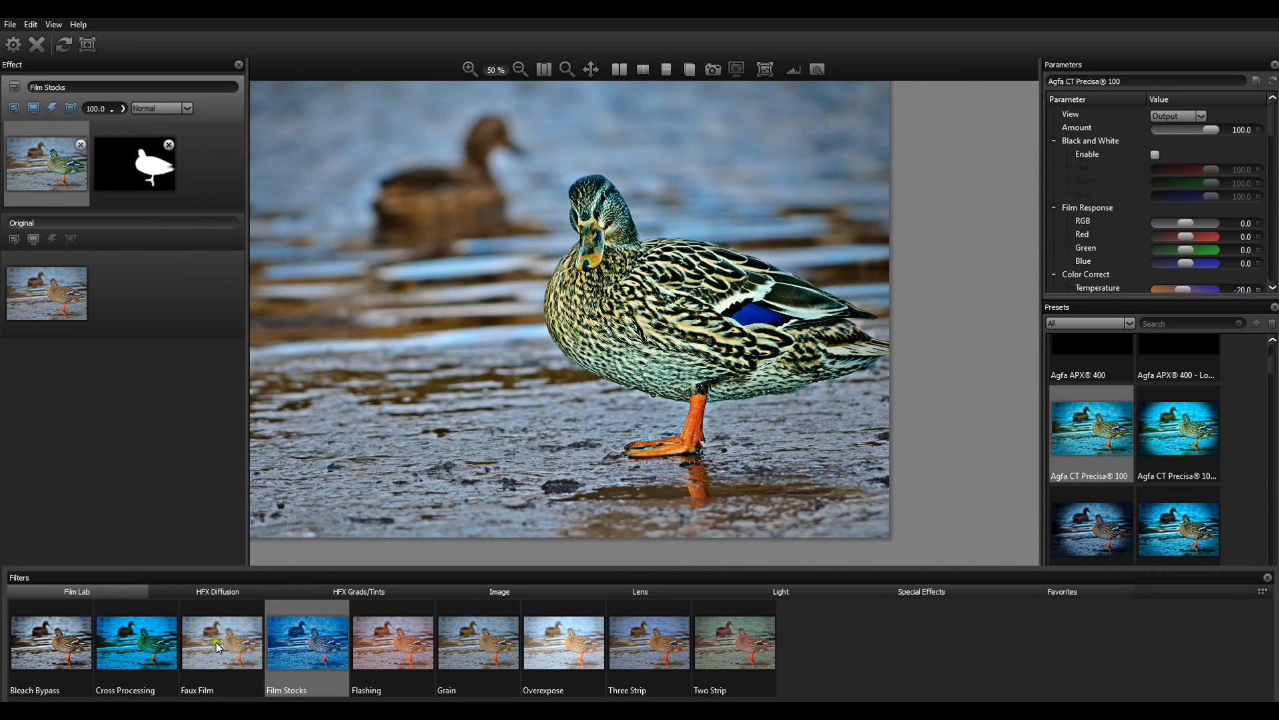
{"action": "scroll", "coordinate": [1149, 427], "scroll_direction": "down", "scroll_amount": 3}
{"action": "scroll", "coordinate": [1149, 427], "scroll_direction": "down", "scroll_amount": 3}
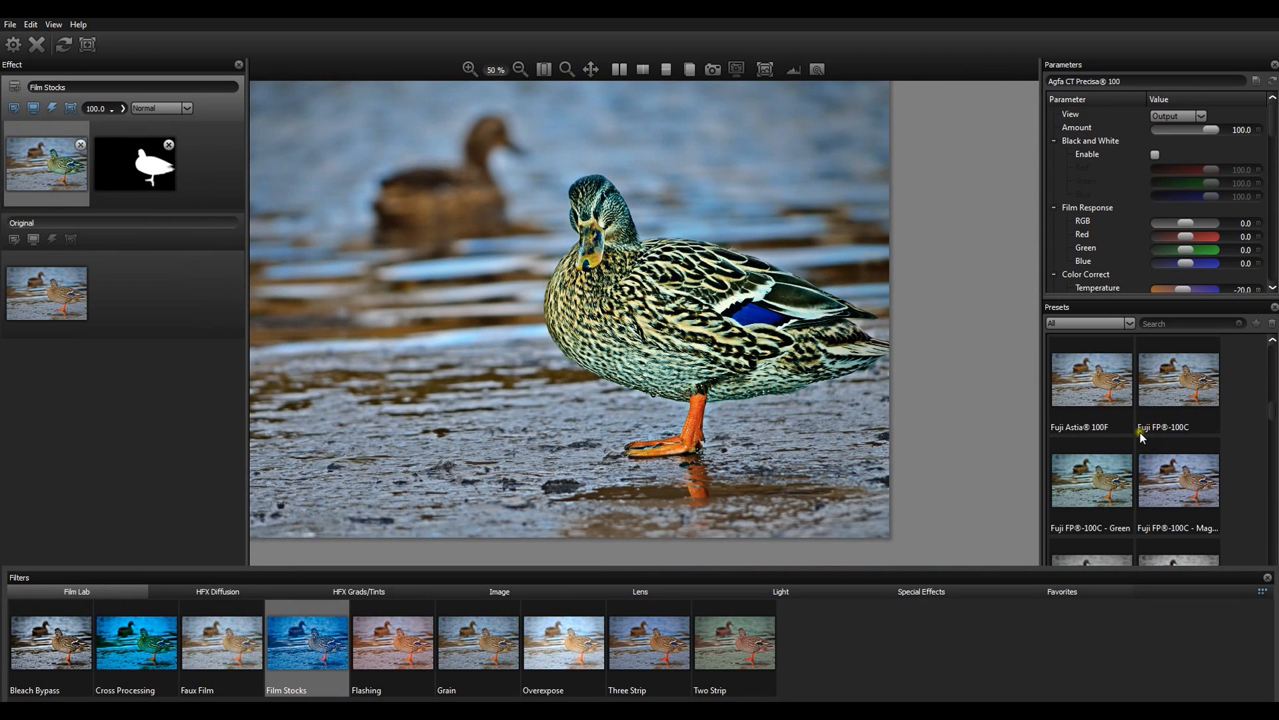
{"action": "scroll", "coordinate": [1161, 408], "scroll_direction": "down", "scroll_amount": 3}
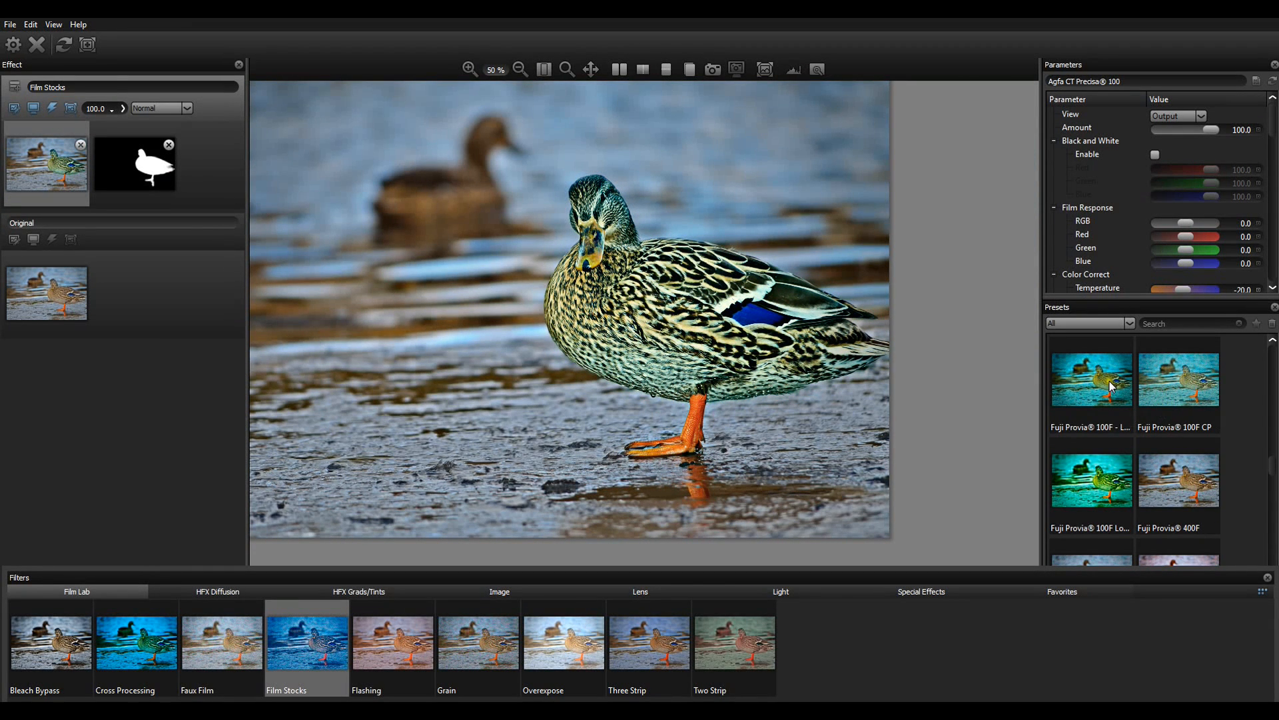
{"action": "left_click", "coordinate": [1121, 477]}
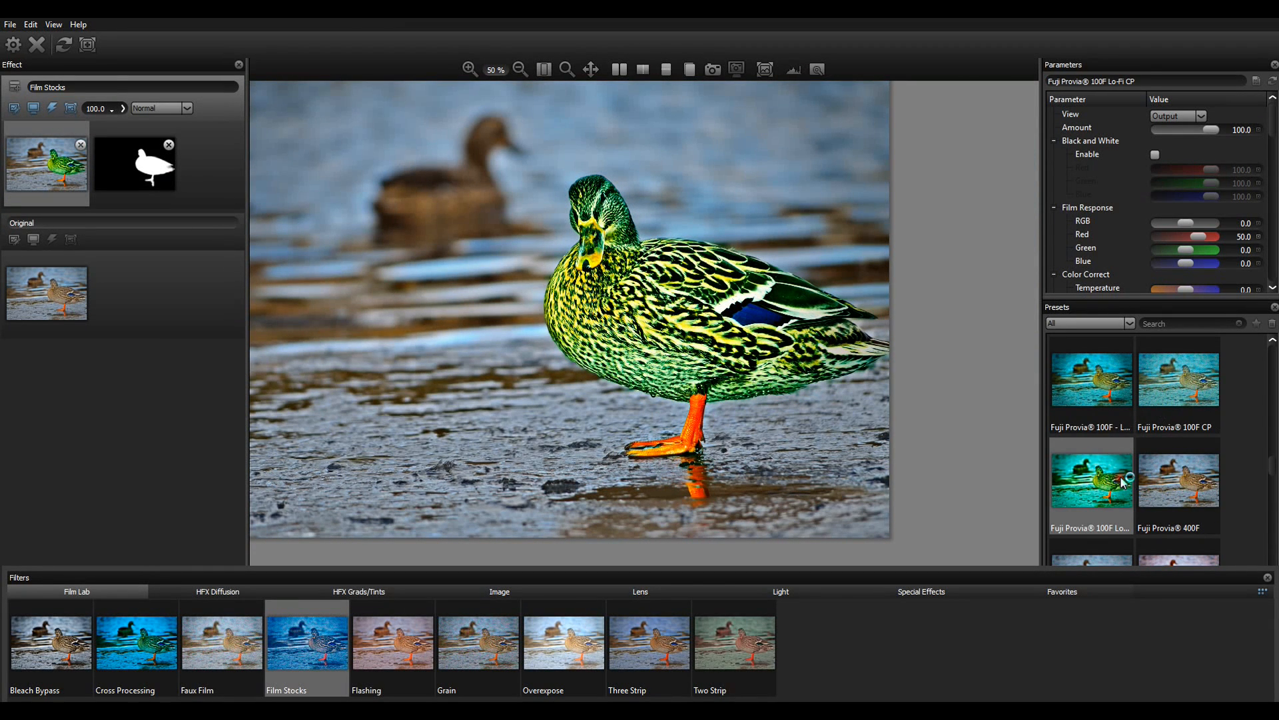
{"action": "scroll", "coordinate": [1121, 477], "scroll_direction": "down", "scroll_amount": 5}
{"action": "left_click", "coordinate": [1198, 489]}
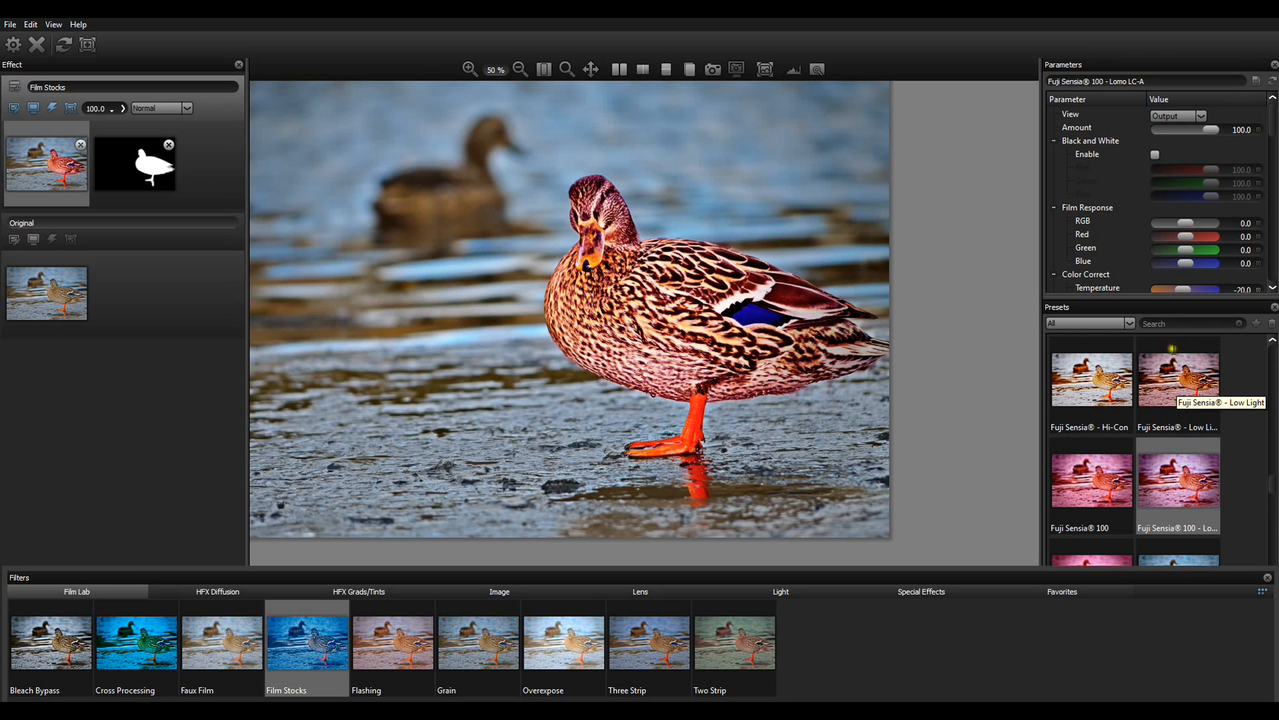
Step: Enlarge the parameter area and examine the film stock's color correction, filter, diffusion, vignette and grain settings
{"action": "left_click_drag", "start_coordinate": [1135, 299], "coordinate": [1135, 477]}
{"action": "scroll", "coordinate": [1090, 291], "scroll_direction": "down", "scroll_amount": 2}
{"action": "scroll", "coordinate": [1090, 291], "scroll_direction": "down", "scroll_amount": 5}
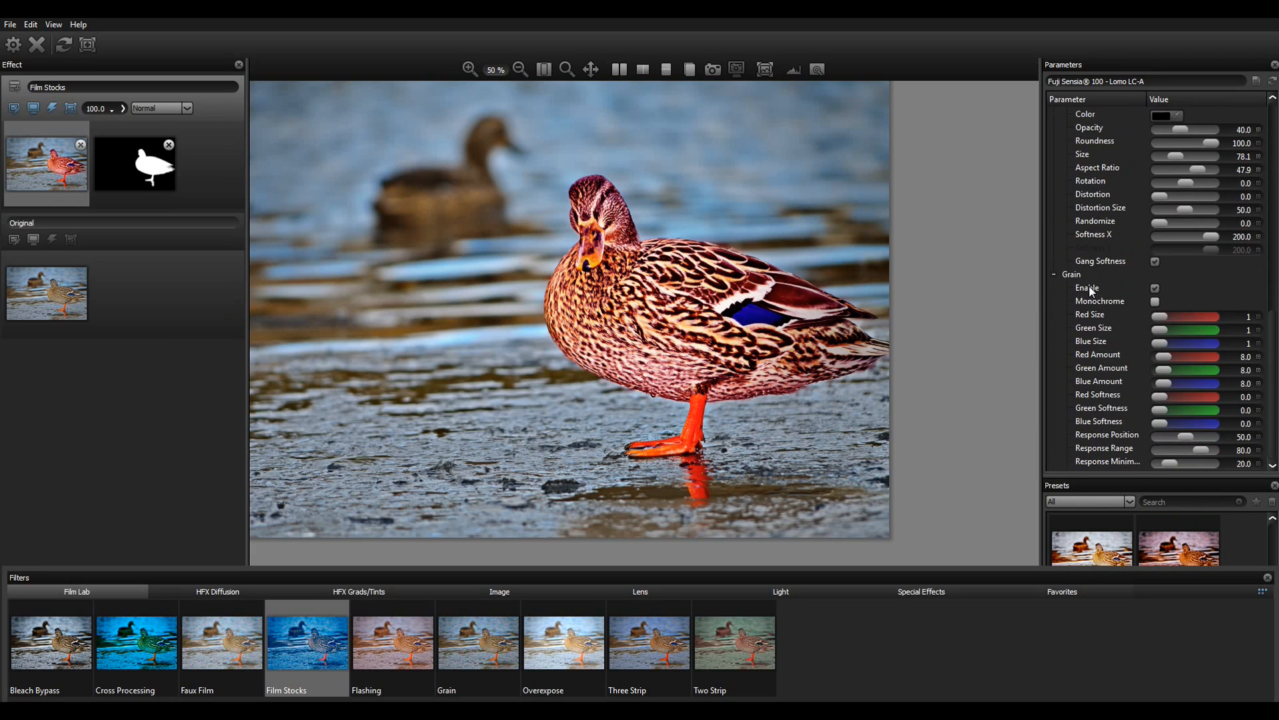
{"action": "scroll", "coordinate": [1105, 385], "scroll_direction": "up", "scroll_amount": 4}
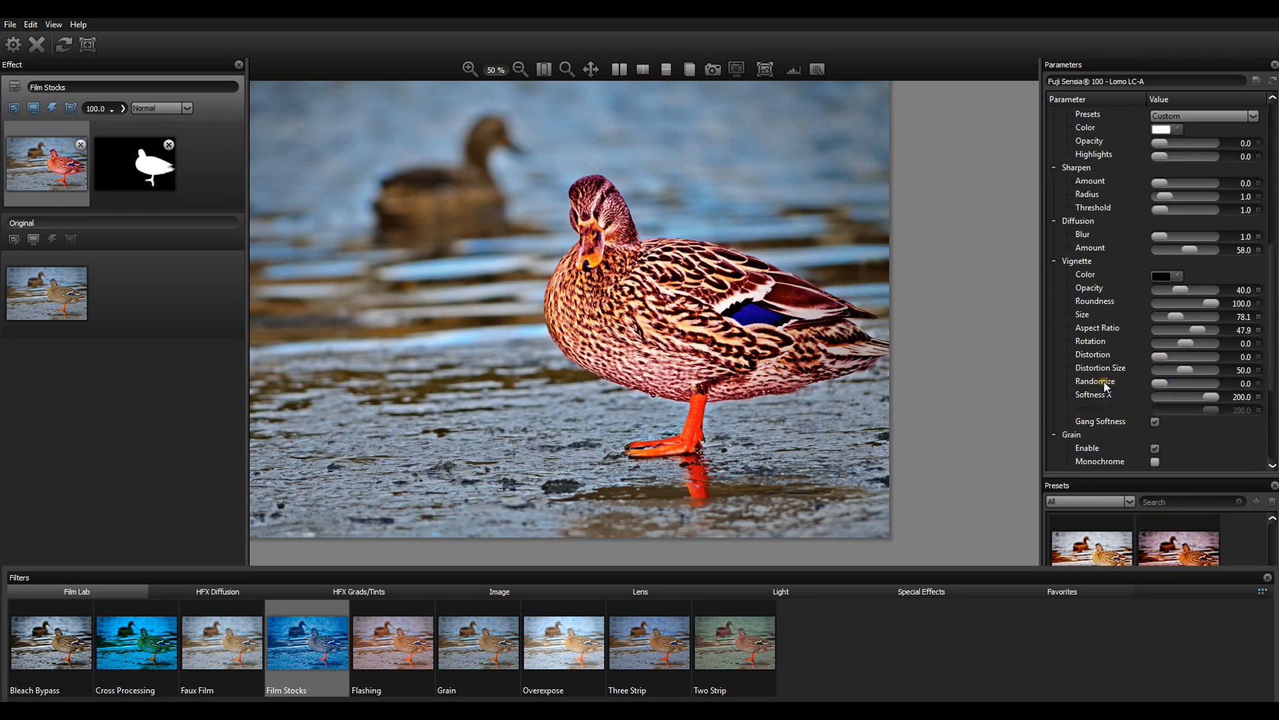
{"action": "scroll", "coordinate": [1105, 385], "scroll_direction": "up", "scroll_amount": 5}
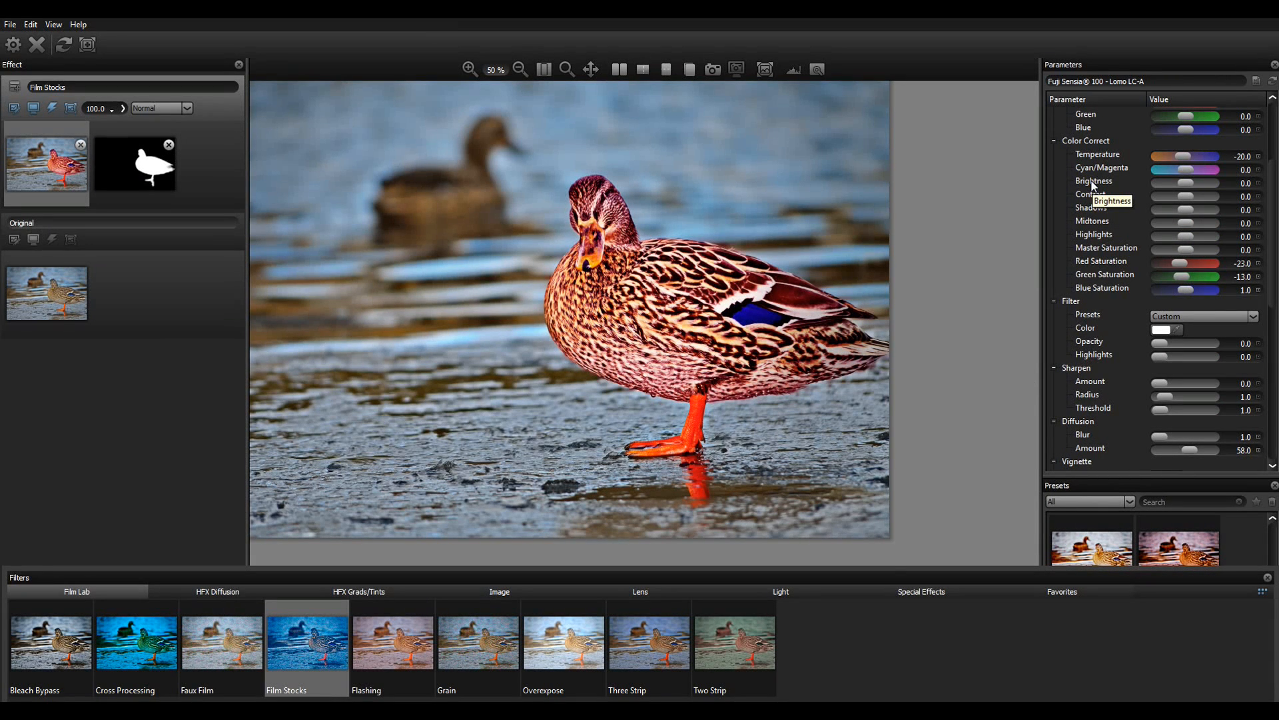
{"action": "scroll", "coordinate": [1173, 535], "scroll_direction": "down", "scroll_amount": 1}
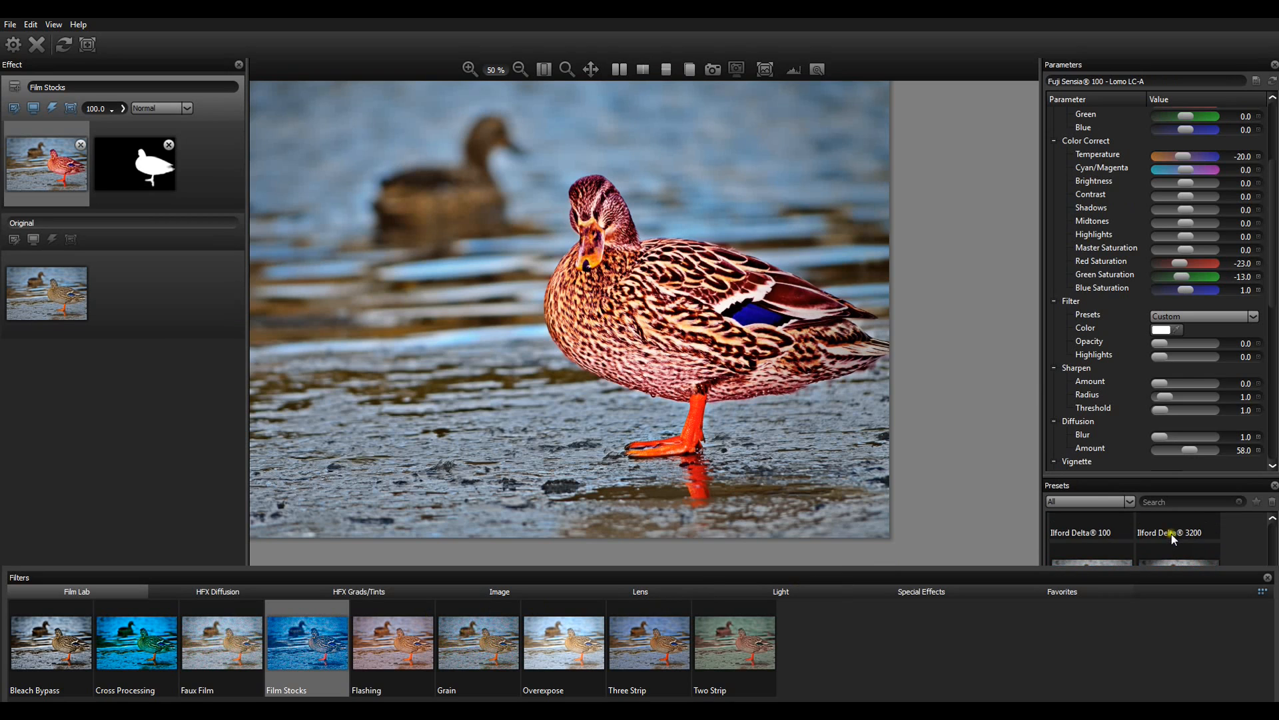
{"action": "scroll", "coordinate": [1171, 532], "scroll_direction": "up", "scroll_amount": 1}
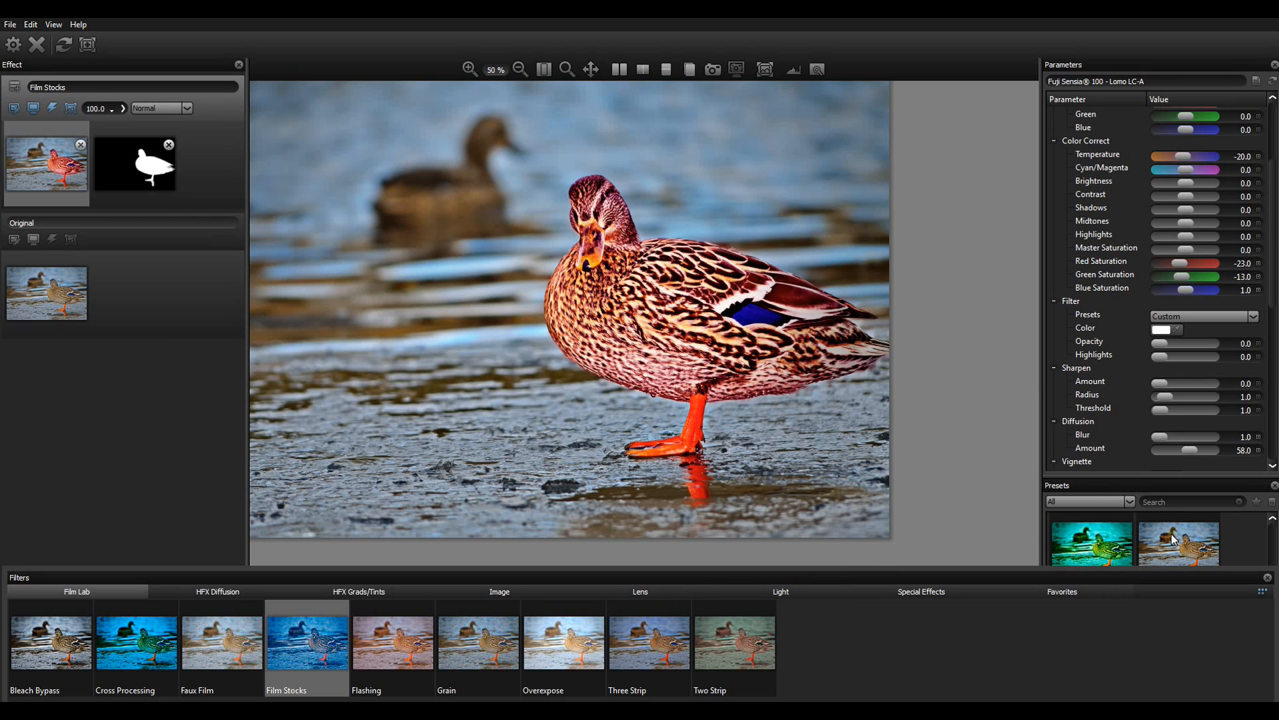
Step: Generate variations of the Brightness parameter and apply the one with a brightness of 33.3
{"action": "left_click", "coordinate": [1094, 184]}
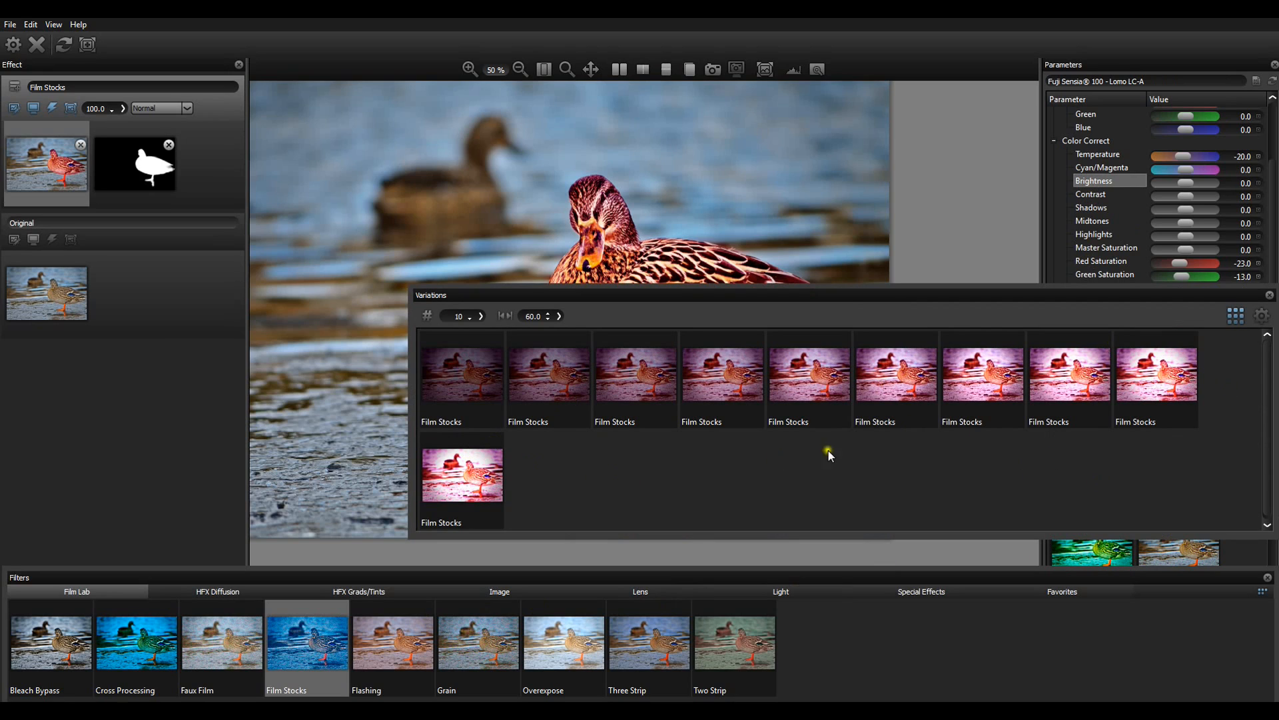
{"action": "left_click", "coordinate": [1084, 383]}
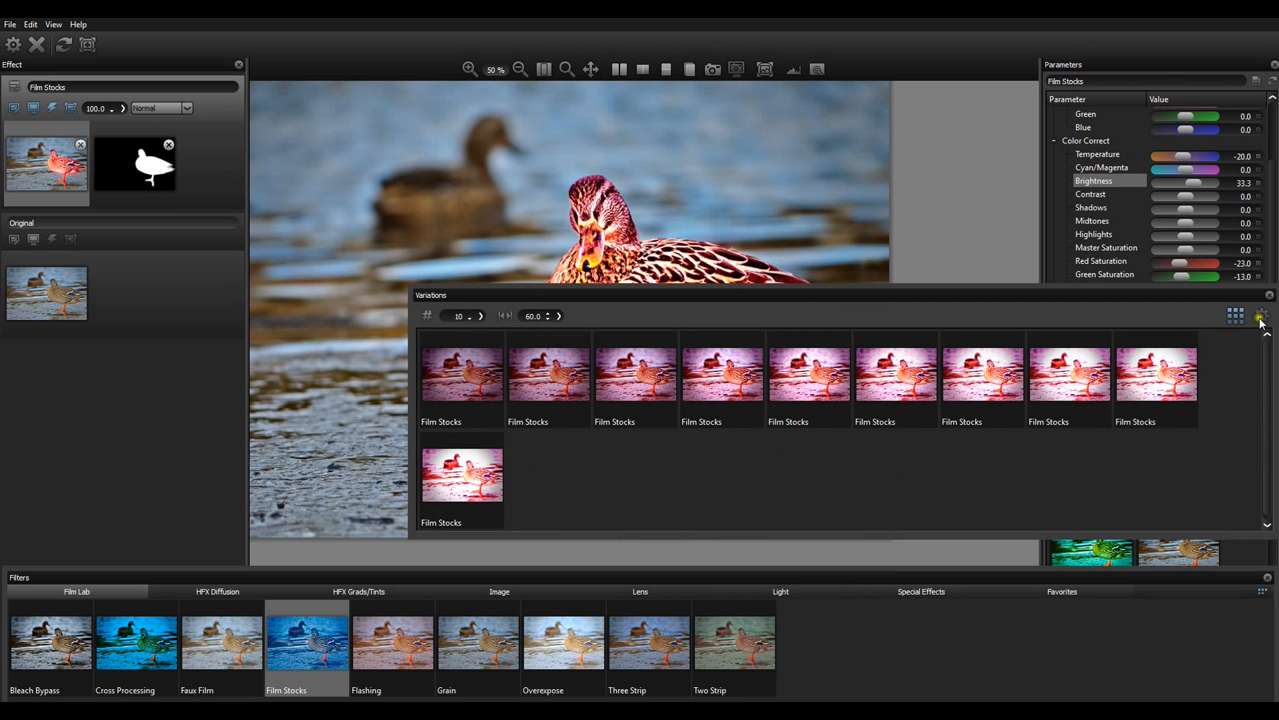
{"action": "left_click", "coordinate": [1270, 296]}
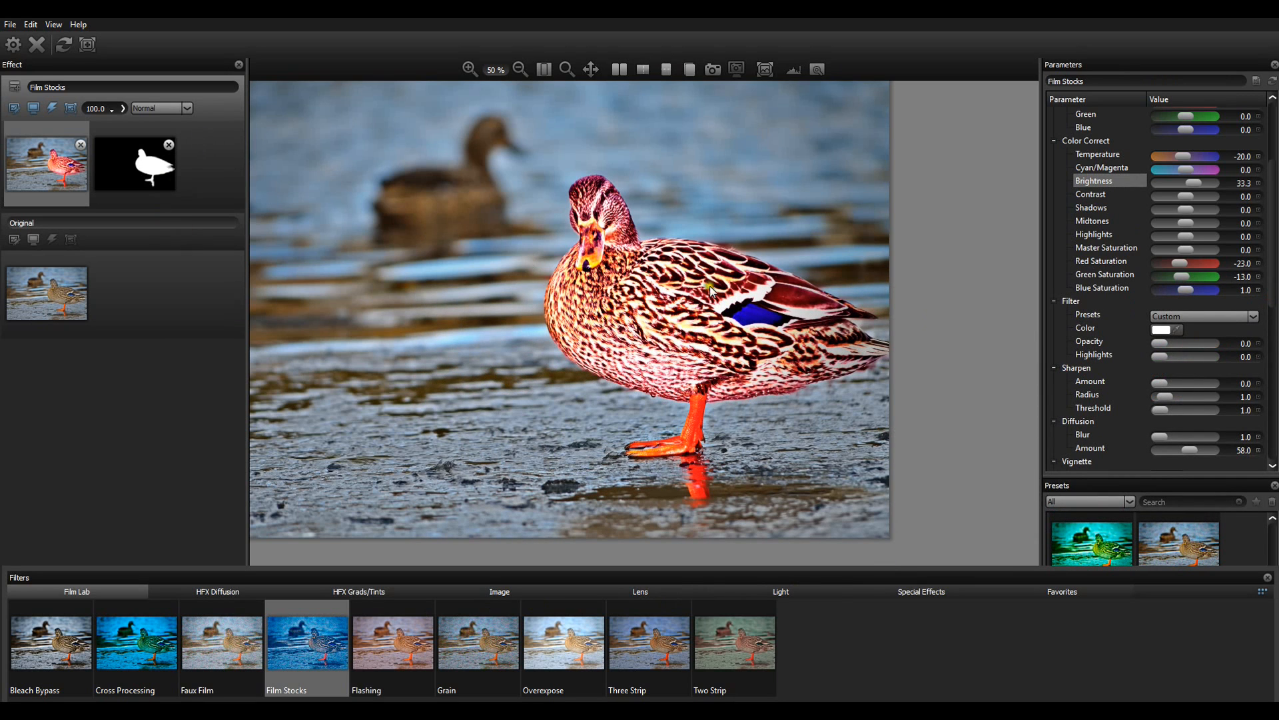
Step: Invert the duck mask so the effect applies to the background, and display the effect layer
{"action": "left_click", "coordinate": [144, 168]}
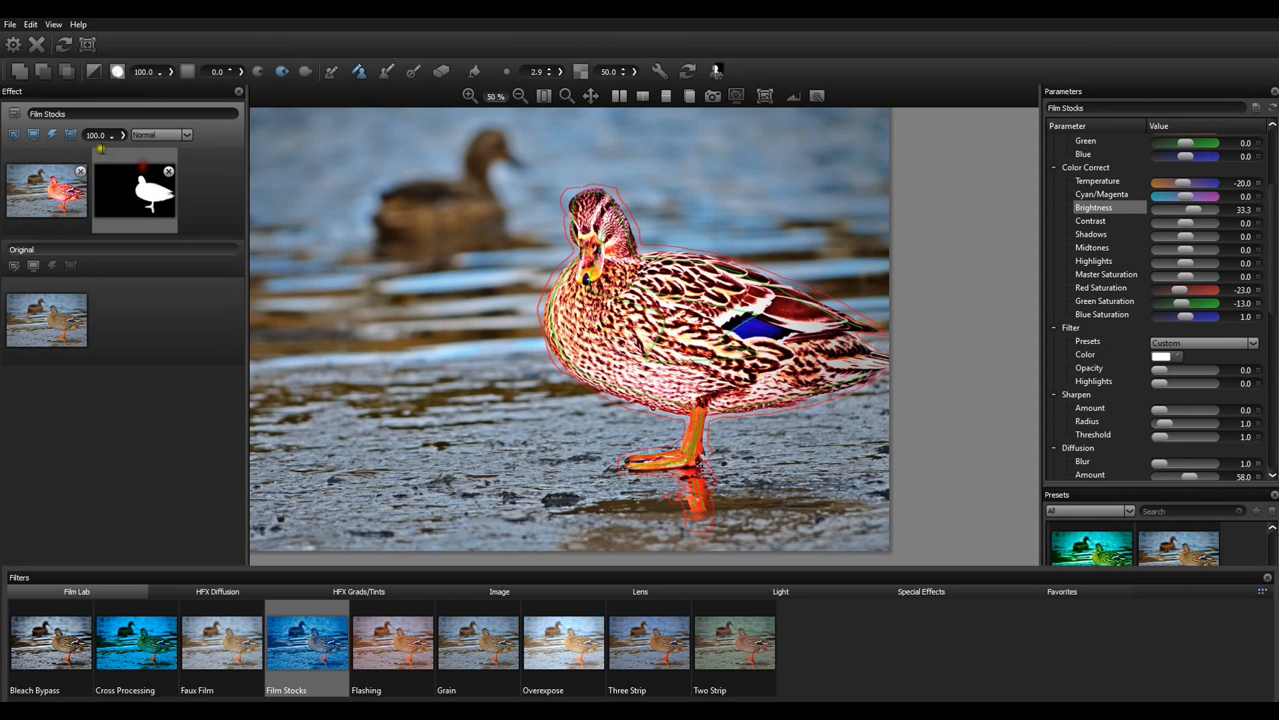
{"action": "left_click", "coordinate": [94, 77]}
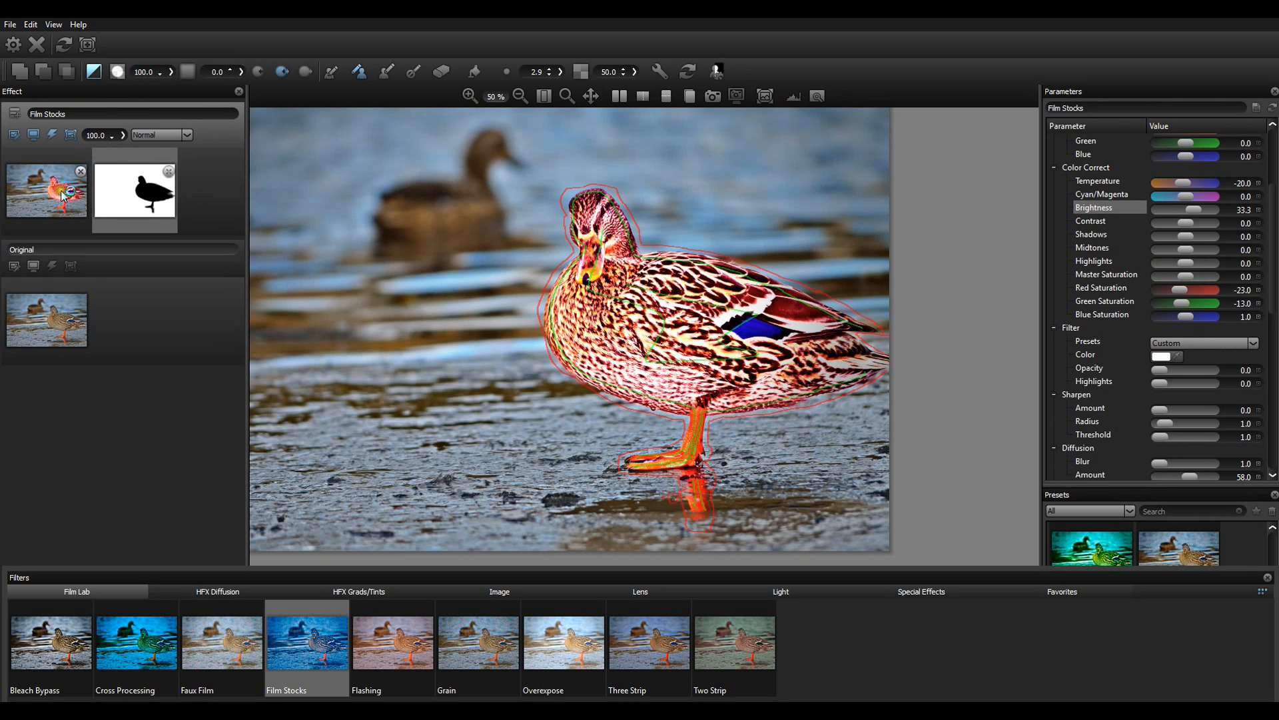
{"action": "left_click", "coordinate": [50, 190]}
{"action": "left_click_drag", "start_coordinate": [513, 329], "coordinate": [643, 325]}
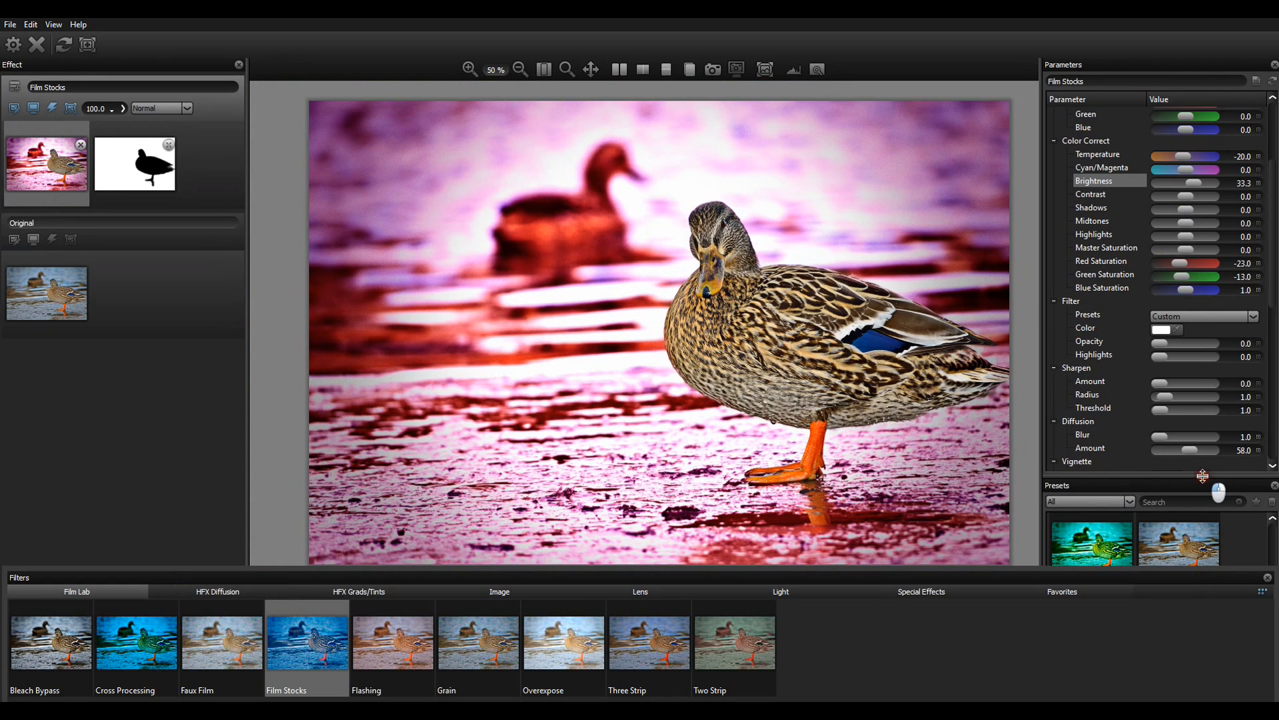
Step: Enlarge the preset area and apply the black-and-white Agfa APX 100 preset to the background
{"action": "left_click_drag", "start_coordinate": [1203, 476], "coordinate": [1202, 330]}
{"action": "scroll", "coordinate": [1244, 453], "scroll_direction": "up", "scroll_amount": 5}
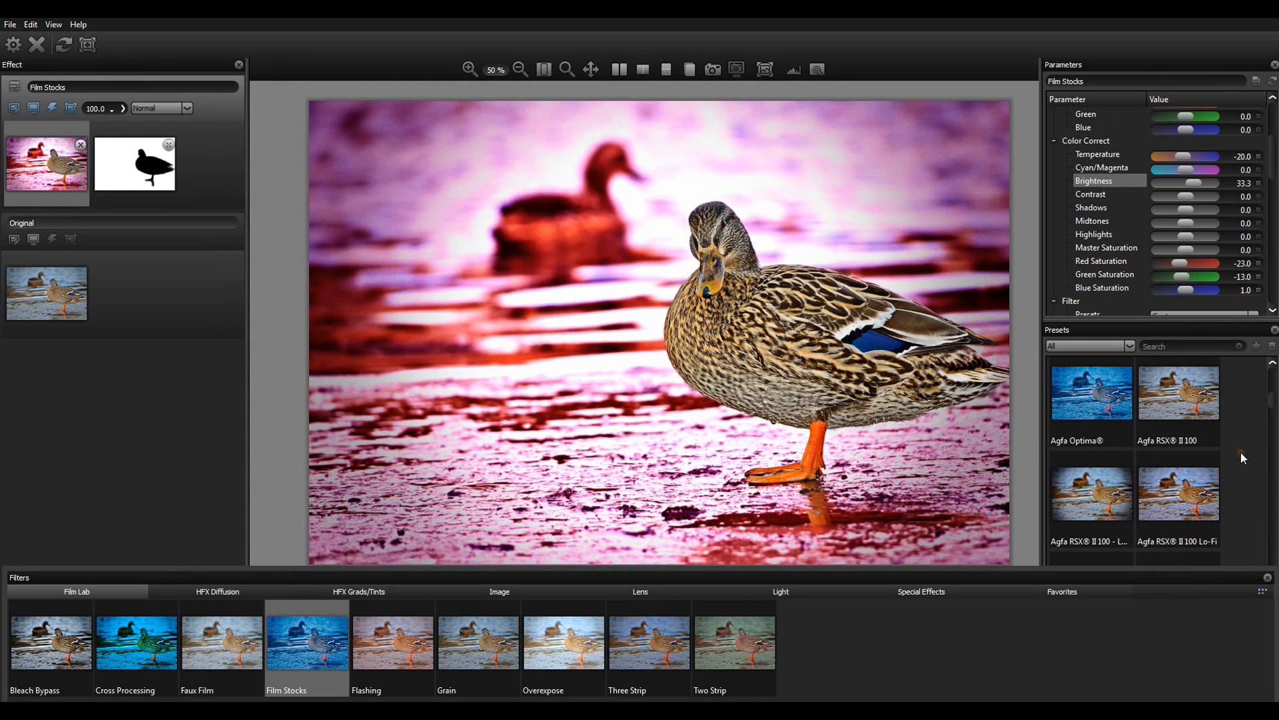
{"action": "left_click", "coordinate": [1155, 451]}
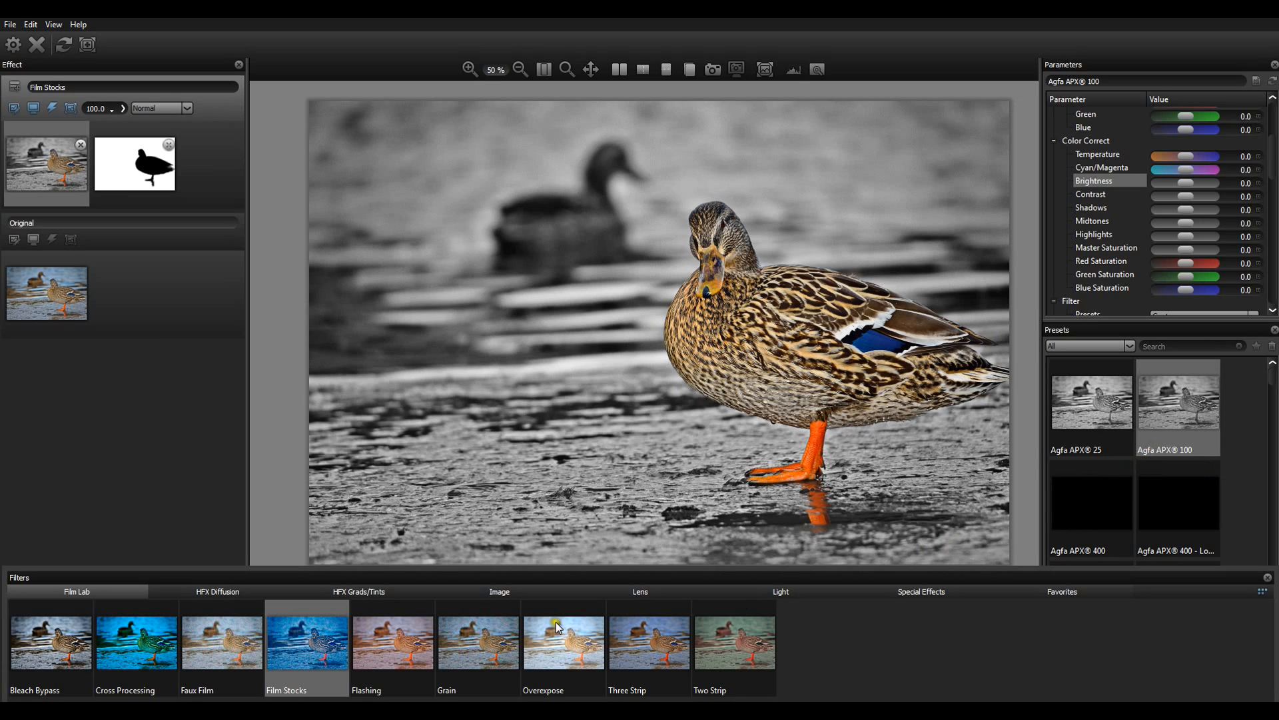
Step: Apply the Looks special effect to the background, trying the Glamour B/W preset and settling on Newspaper Old
{"action": "left_click", "coordinate": [905, 591]}
{"action": "left_click", "coordinate": [755, 645]}
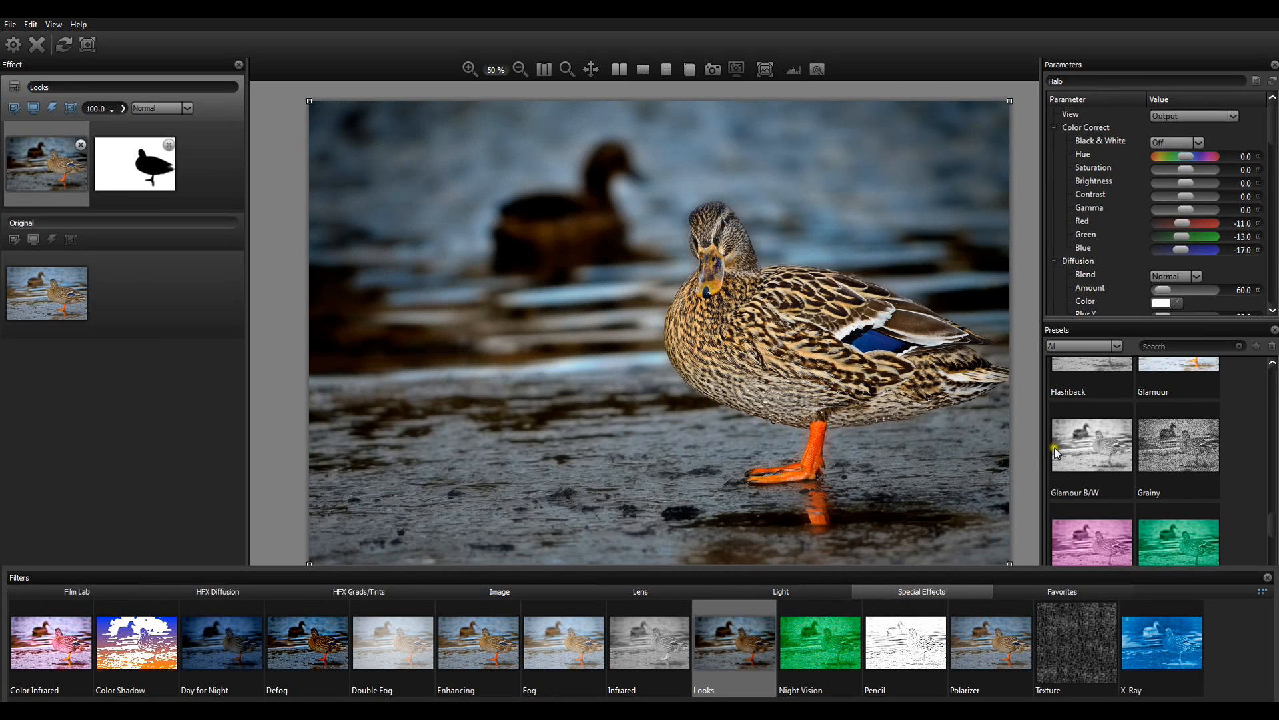
{"action": "left_click", "coordinate": [1108, 446]}
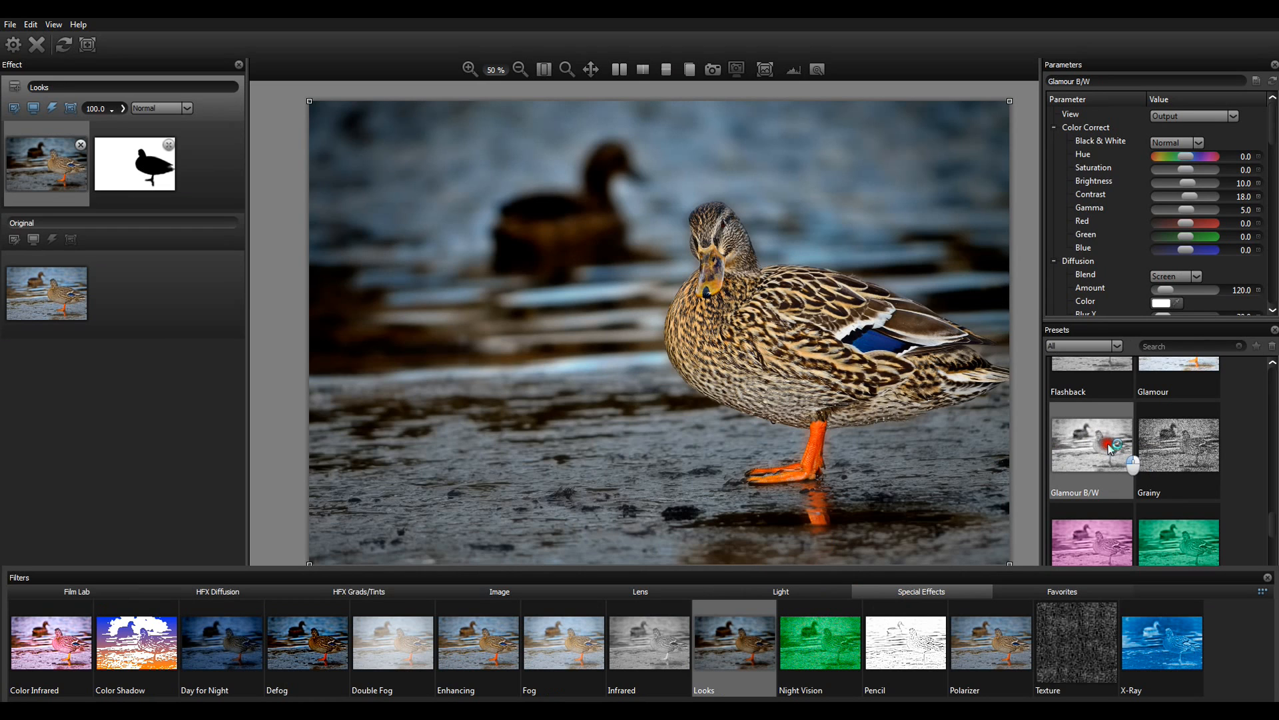
{"action": "scroll", "coordinate": [1126, 450], "scroll_direction": "down", "scroll_amount": 3}
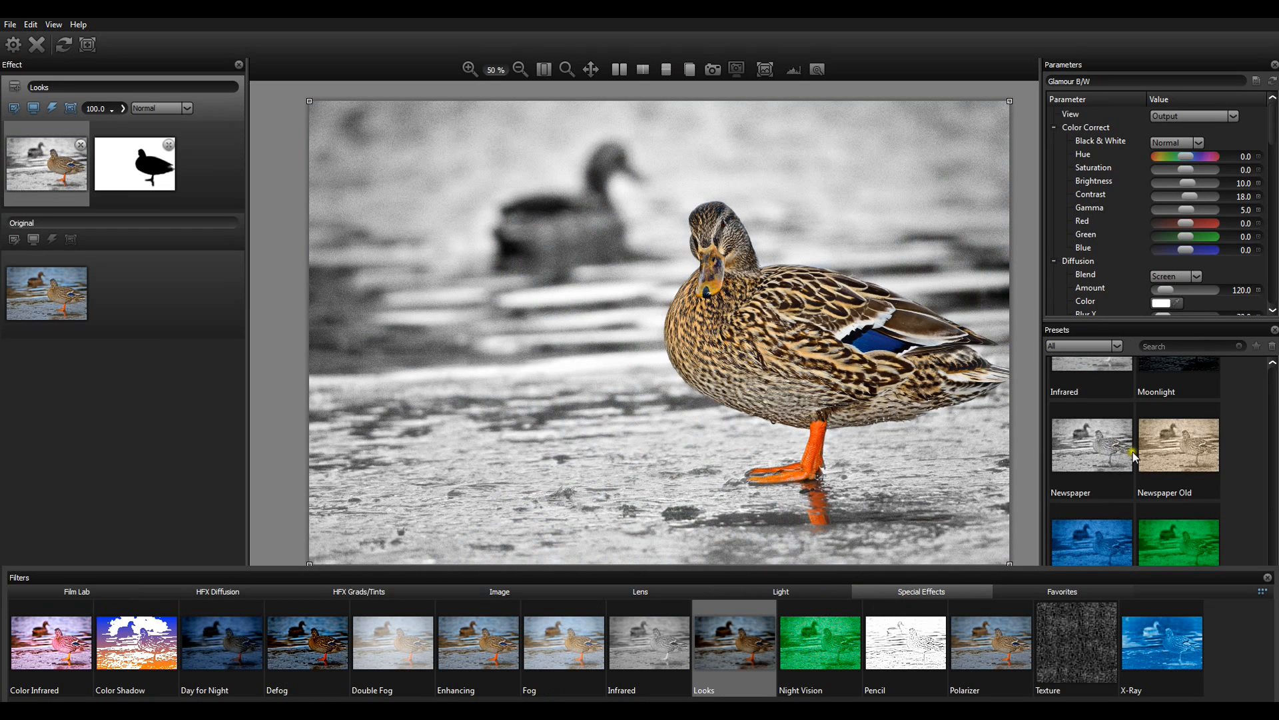
{"action": "left_click", "coordinate": [1170, 445]}
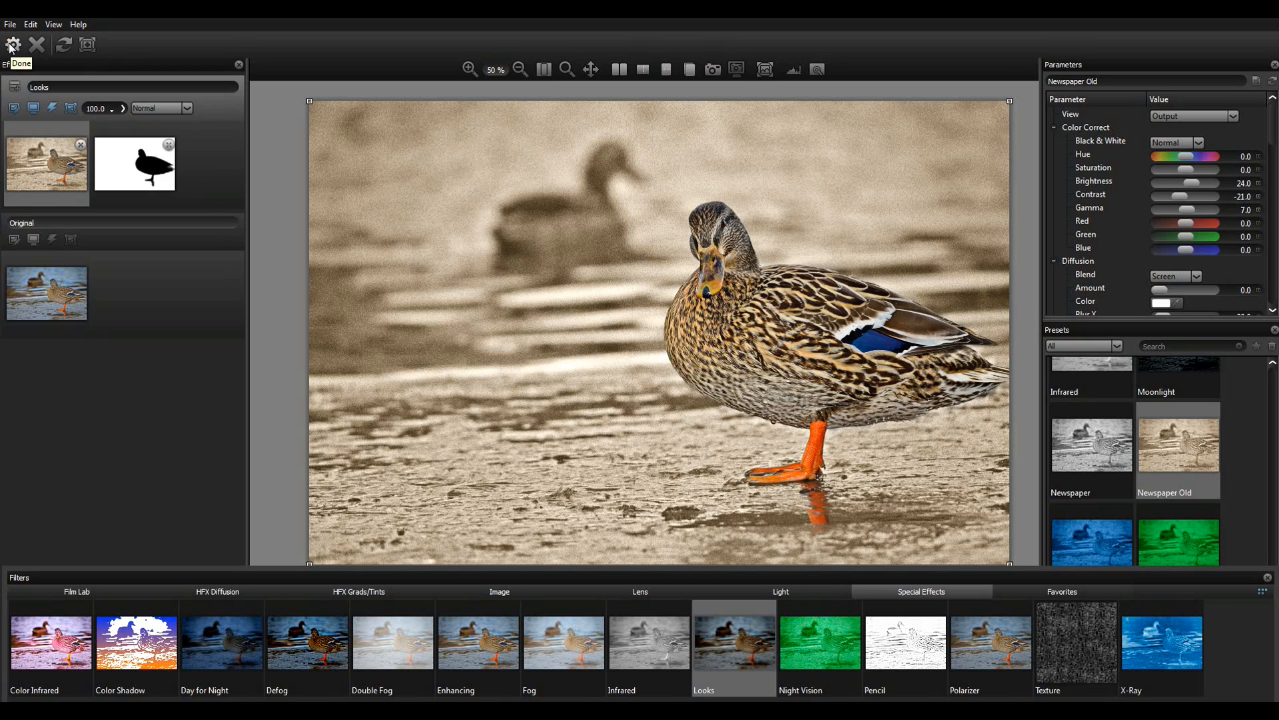
Step: Reset the image, clearing the applied effect and its mask
{"action": "left_click", "coordinate": [63, 46]}
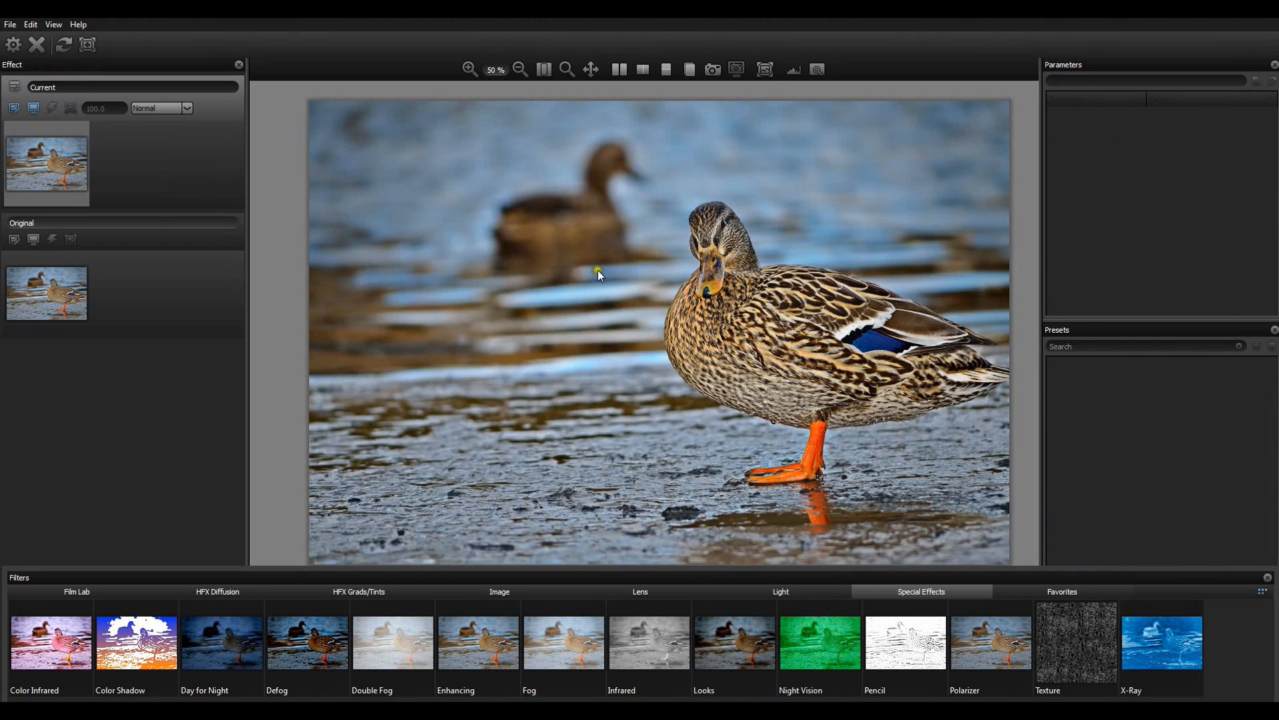
{"action": "left_click", "coordinate": [690, 22]}
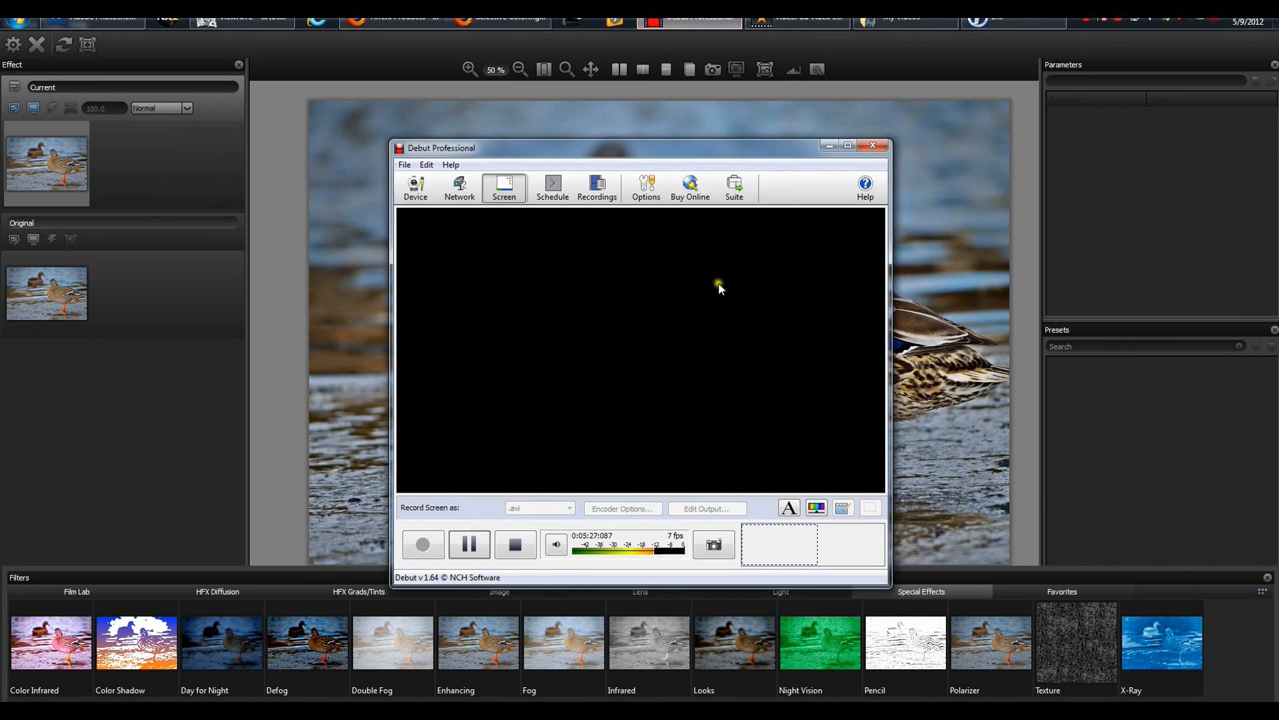